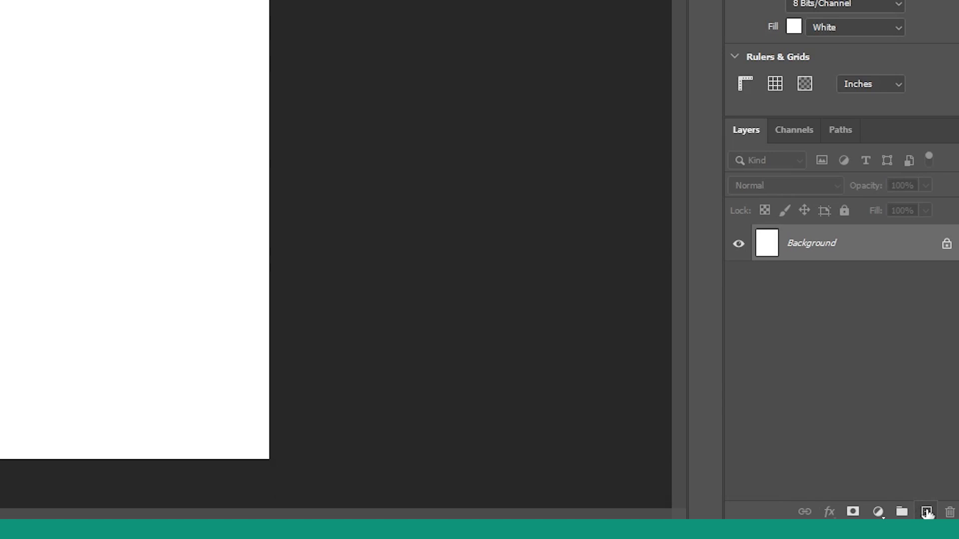
Add a new layer and make a single-row marquee selection across the page near its upper edge.
left_click(927, 512)
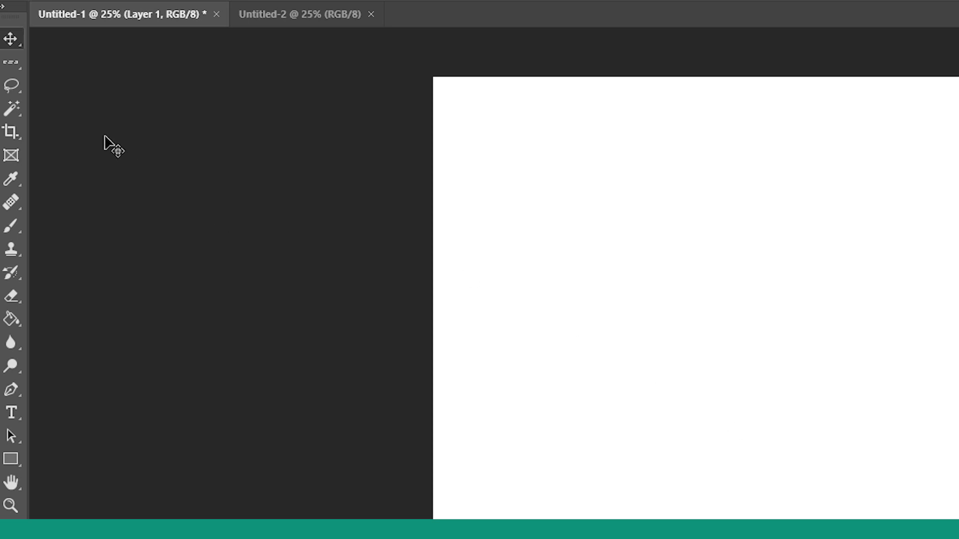
right_click(14, 64)
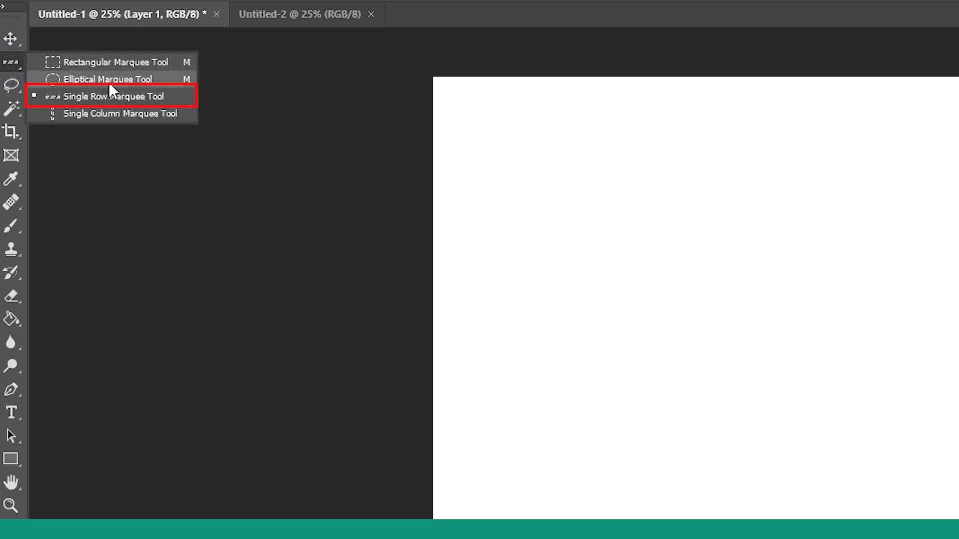
left_click(96, 99)
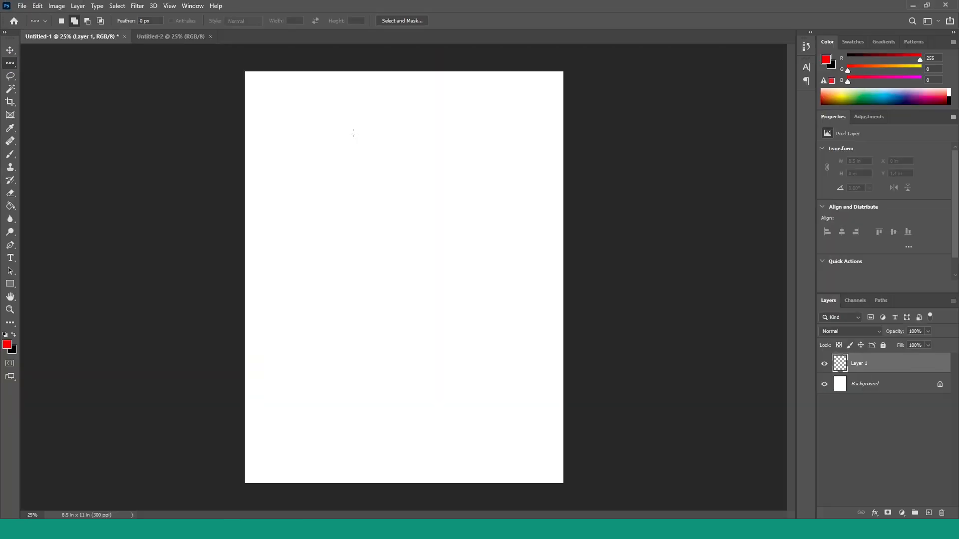
left_click(368, 119)
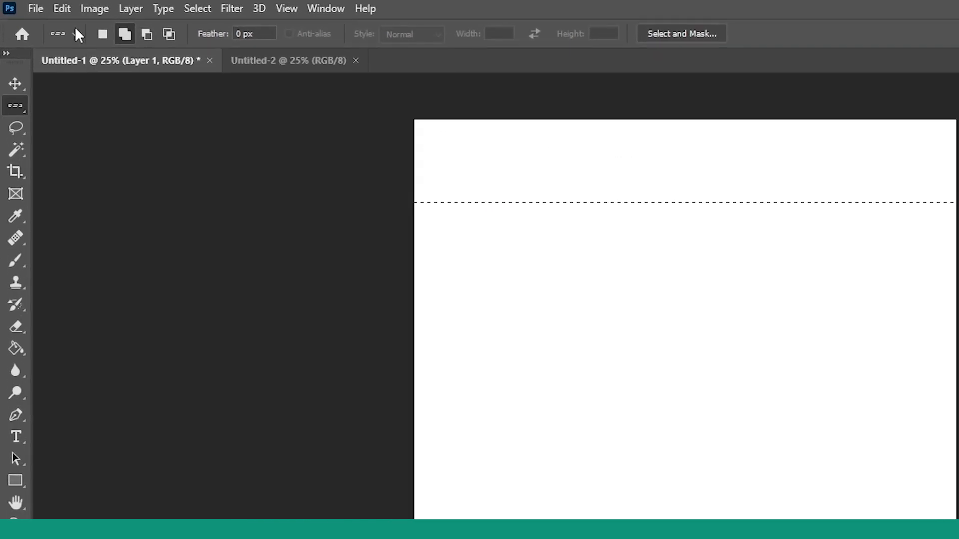
Stroke the upper row selection with a 50 px red line located at Center, and clear the selection.
left_click(38, 5)
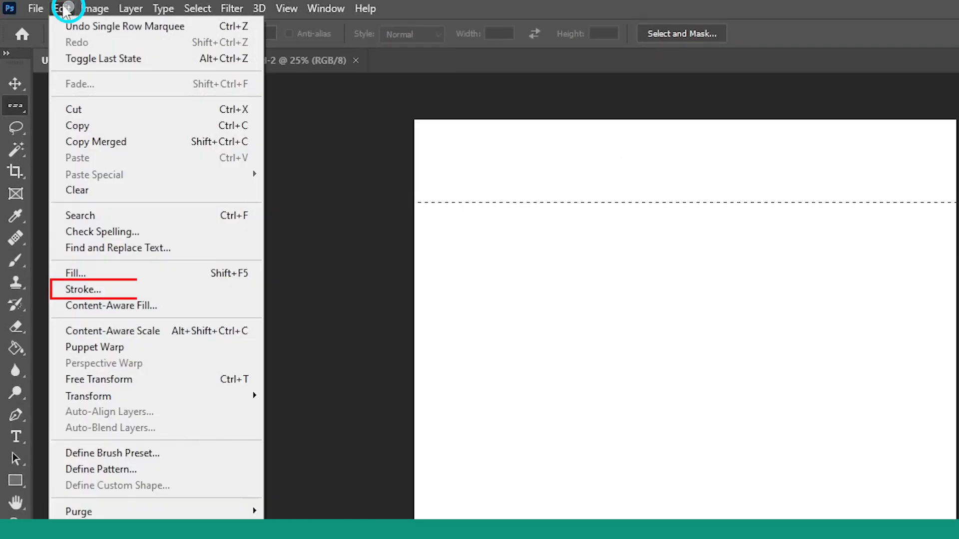
left_click(93, 289)
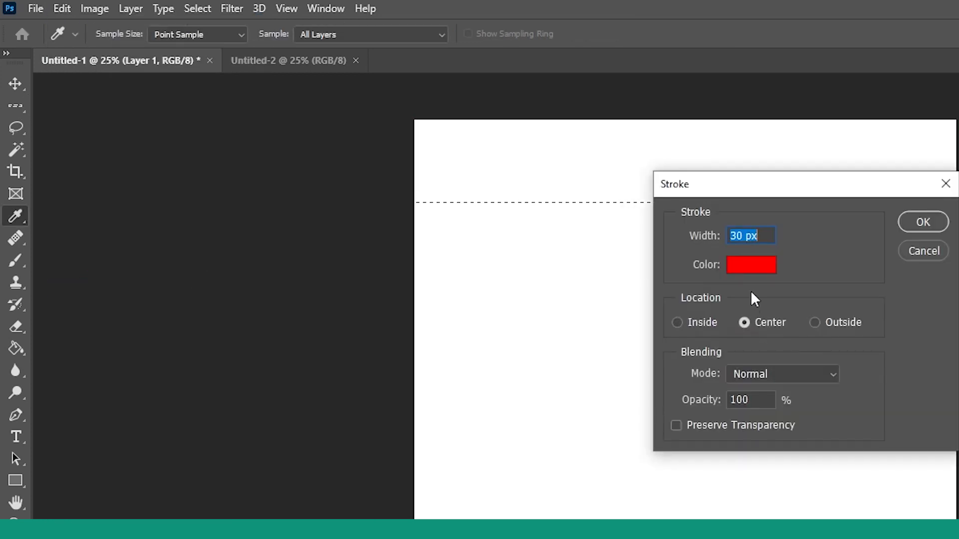
double_click(735, 235)
type("50")
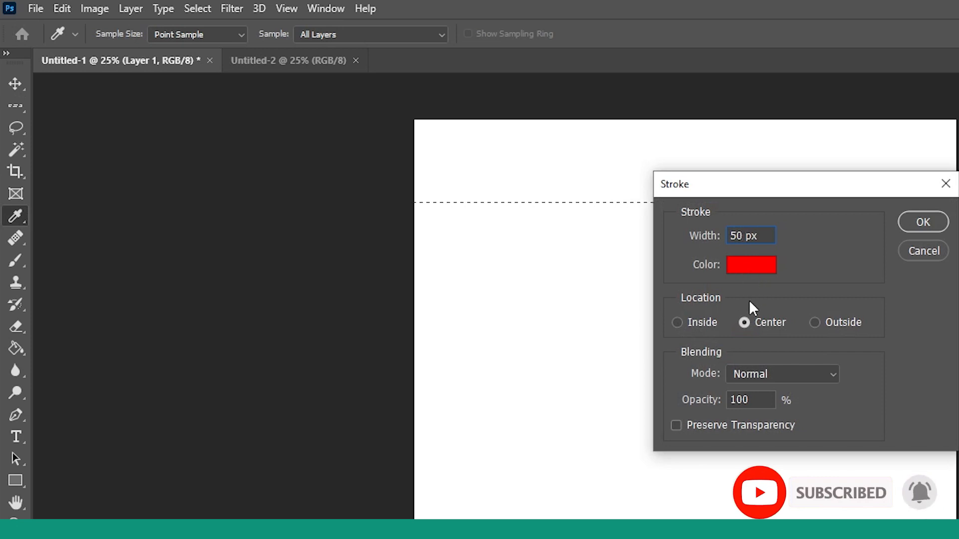
left_click(922, 221)
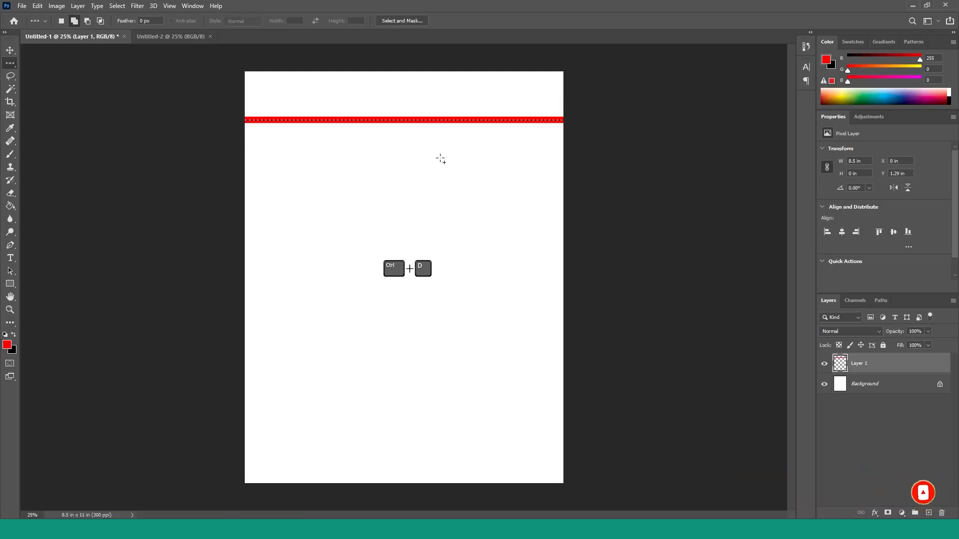
key("ctrl+d")
Select a single row near the page's lower edge, stroke it with a 50 px red centred line and deselect.
left_click(411, 434)
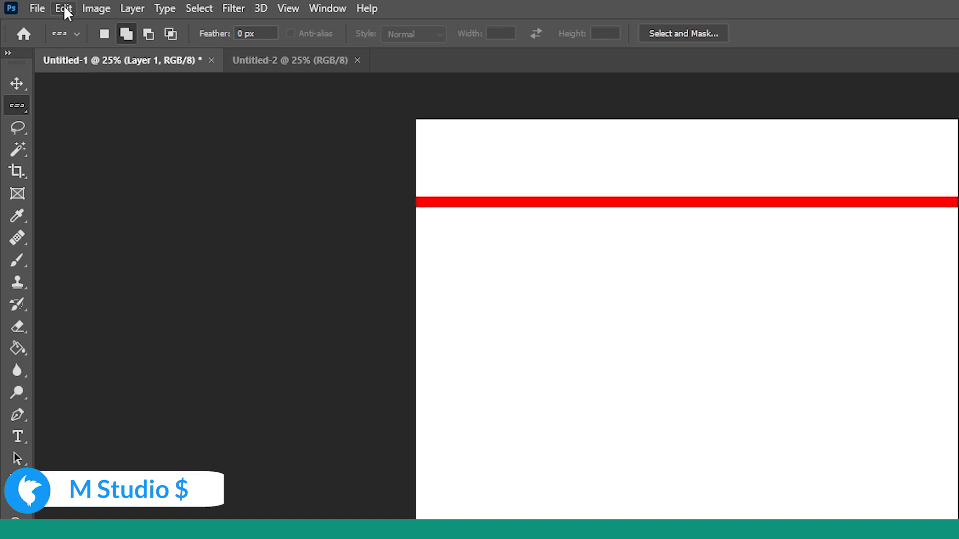
left_click(64, 7)
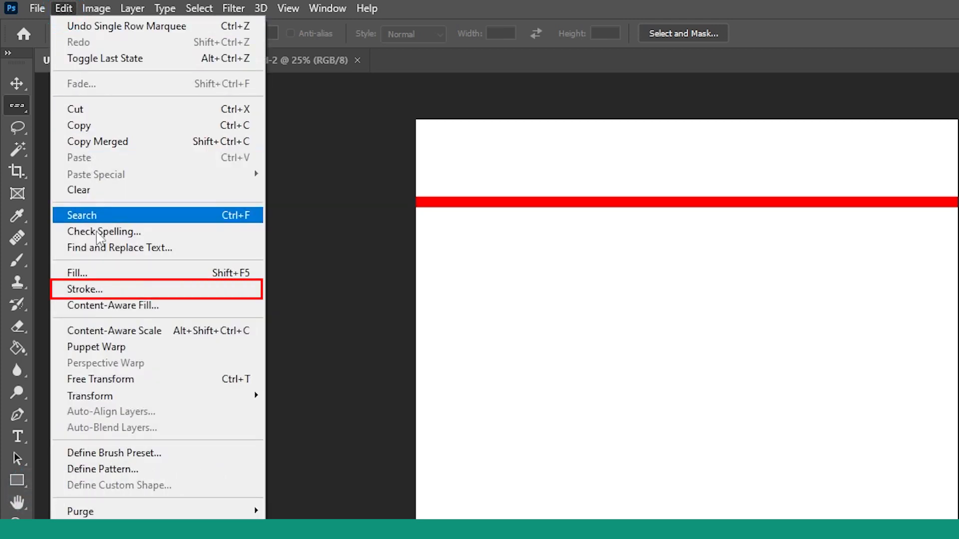
left_click(97, 290)
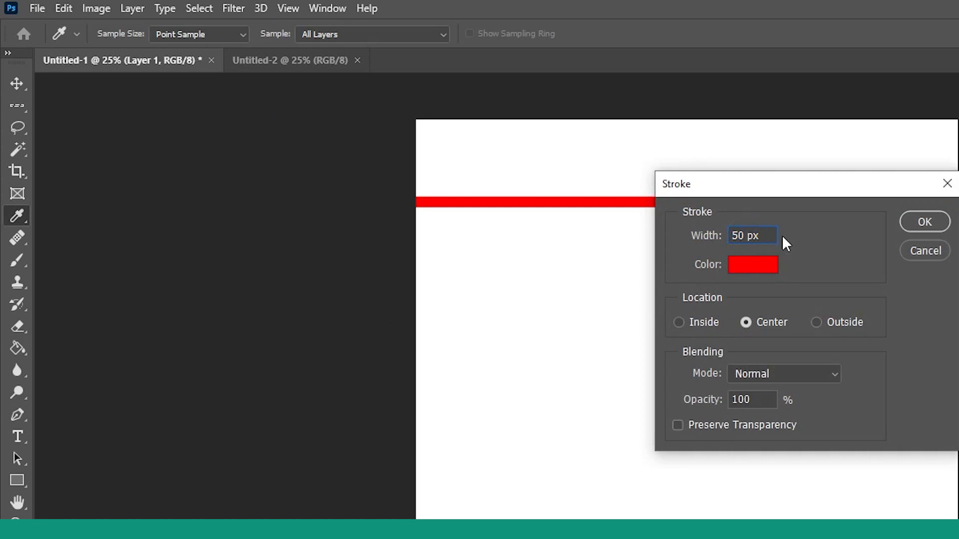
left_click(925, 222)
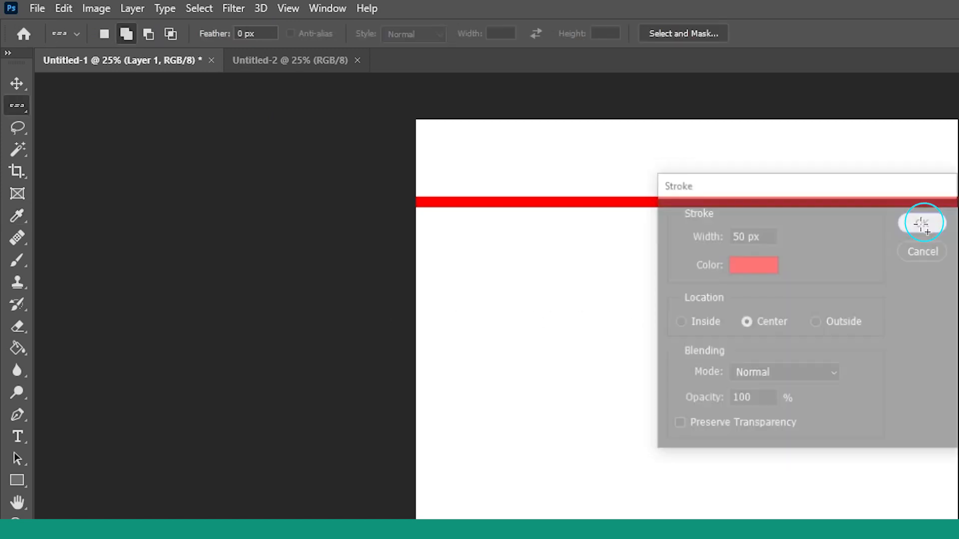
key("ctrl+d")
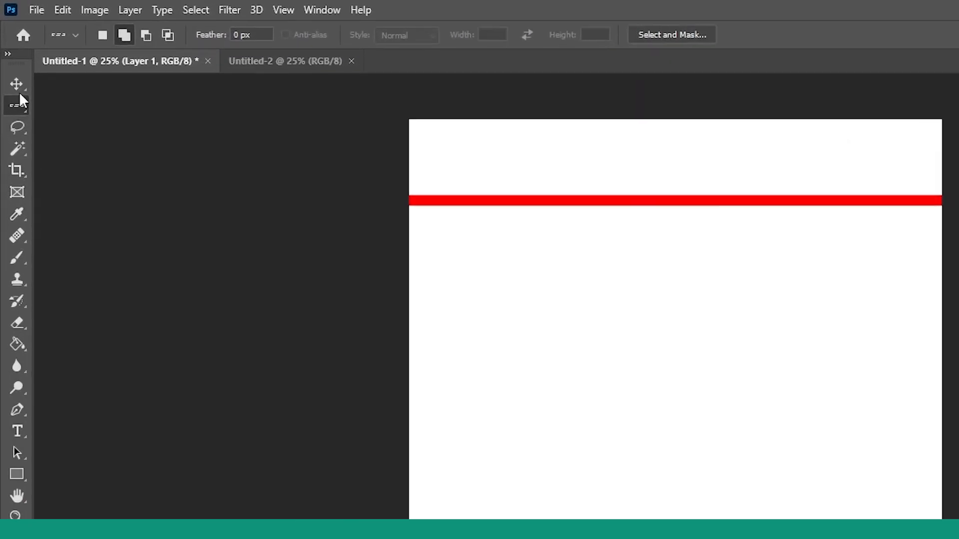
With the Single Column Marquee, select a column near the page's left edge, stroke it 50 px red, centred, and deselect.
right_click(17, 105)
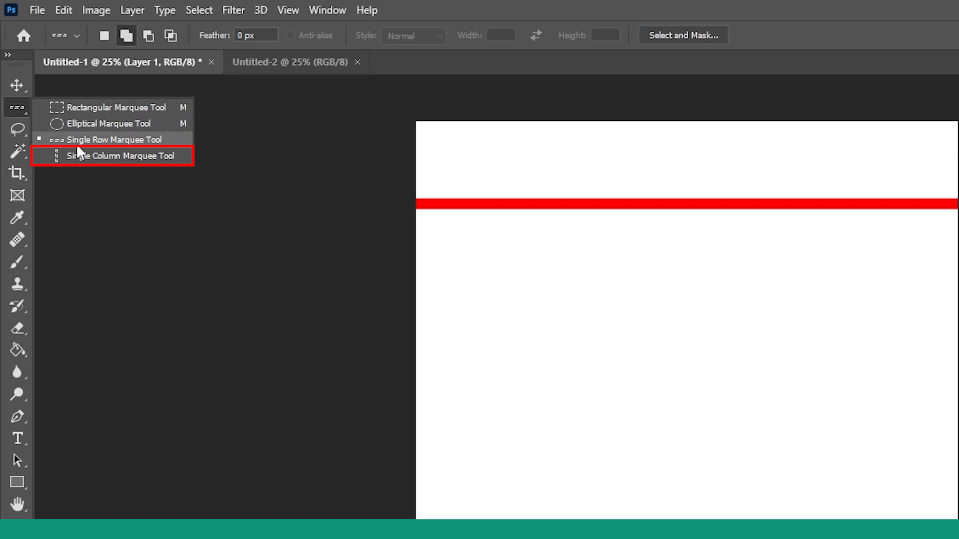
left_click(107, 157)
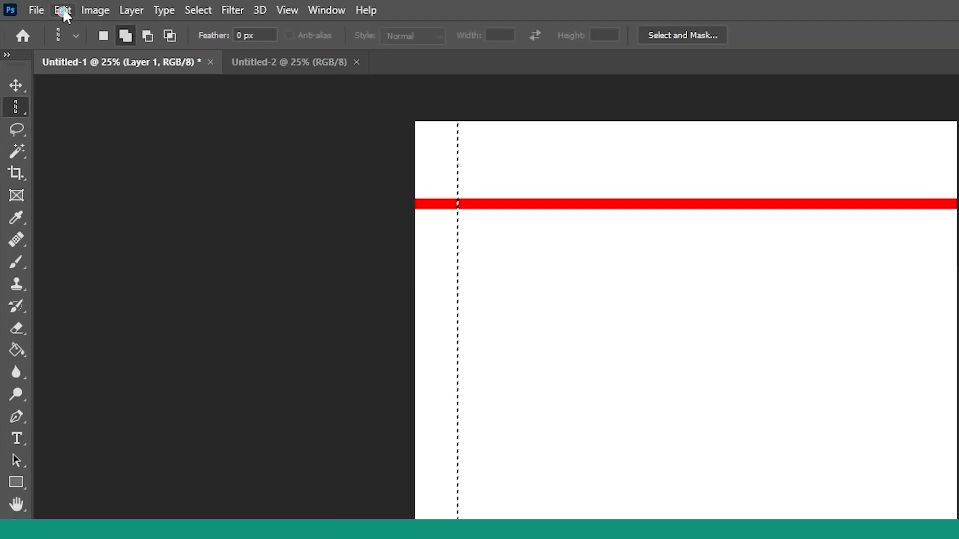
left_click(38, 6)
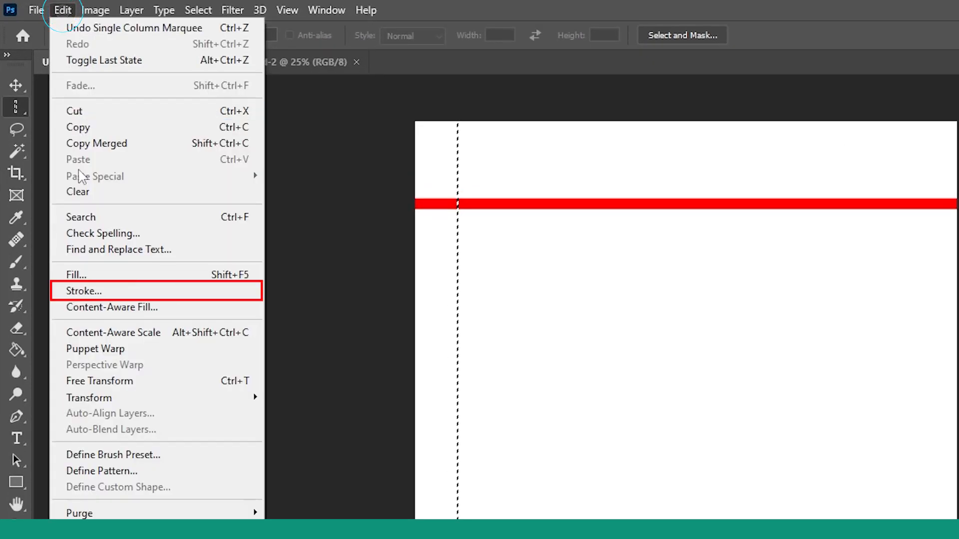
left_click(118, 291)
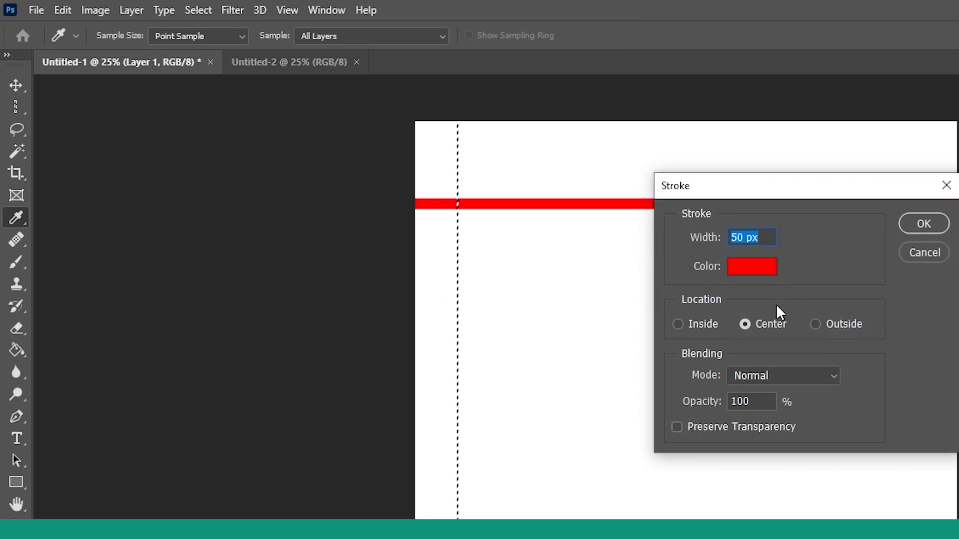
left_click(742, 241)
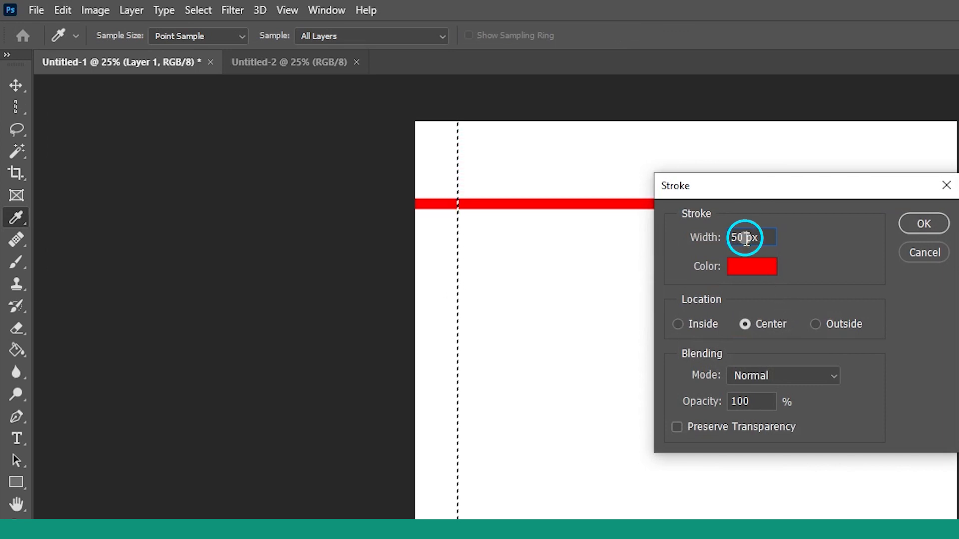
left_click(924, 225)
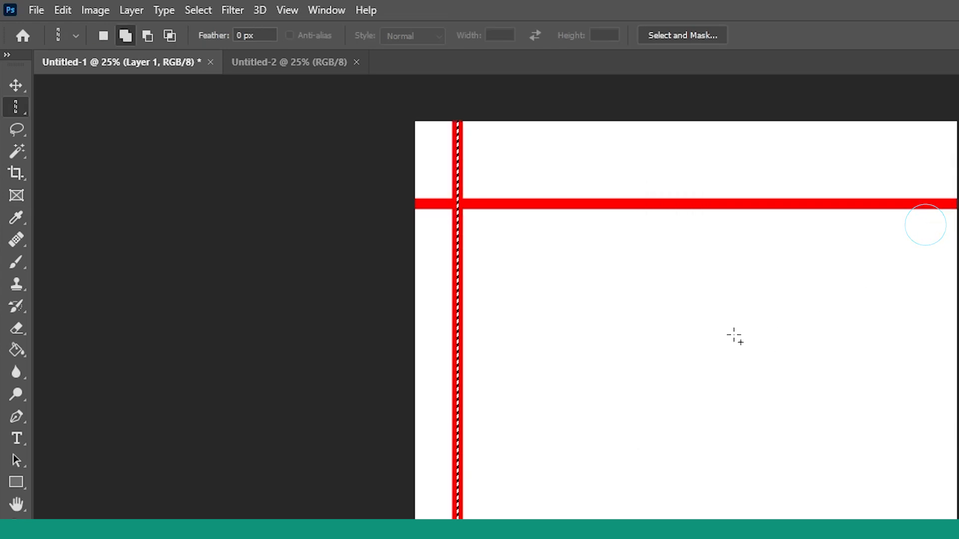
key("ctrl+d")
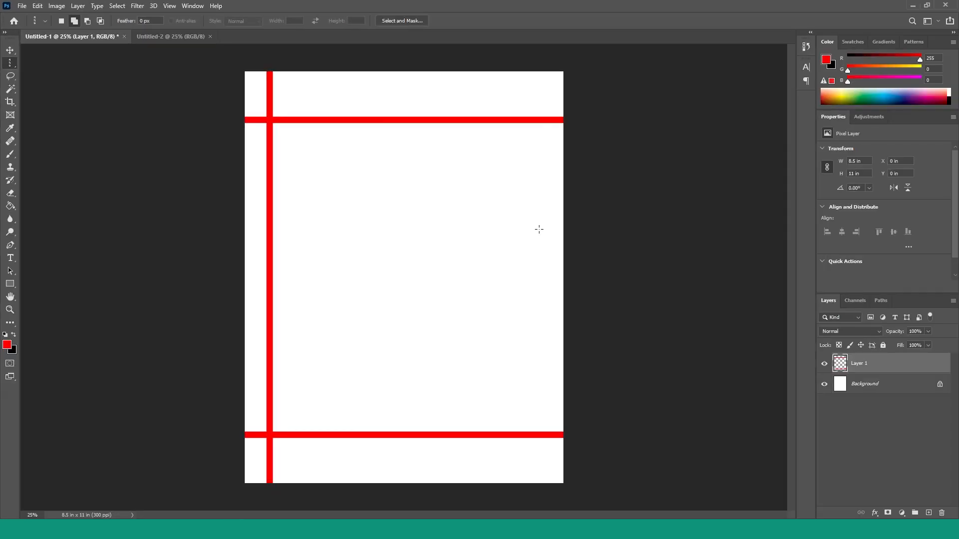
Select a single column near the page's right edge, stroke it with a 50 px red centred line and deselect.
left_click(538, 229)
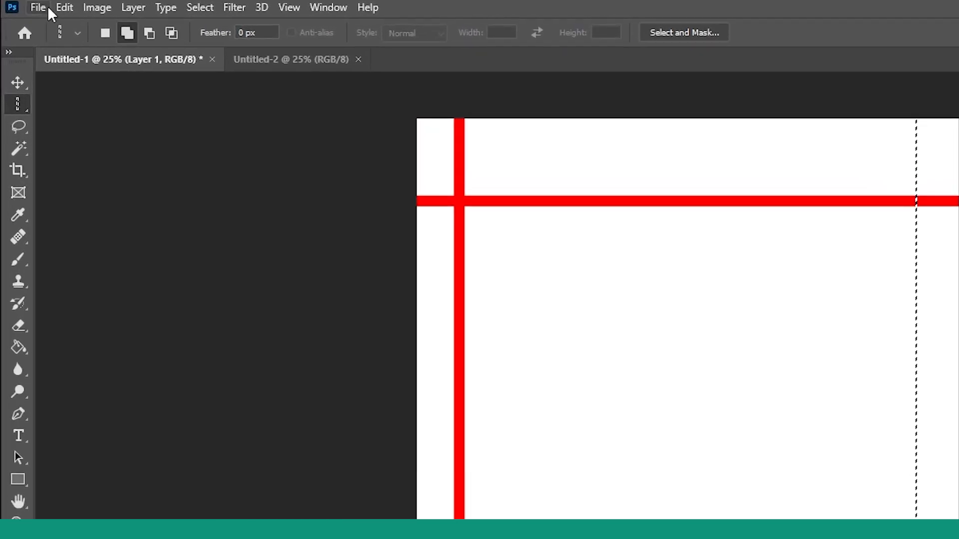
left_click(65, 7)
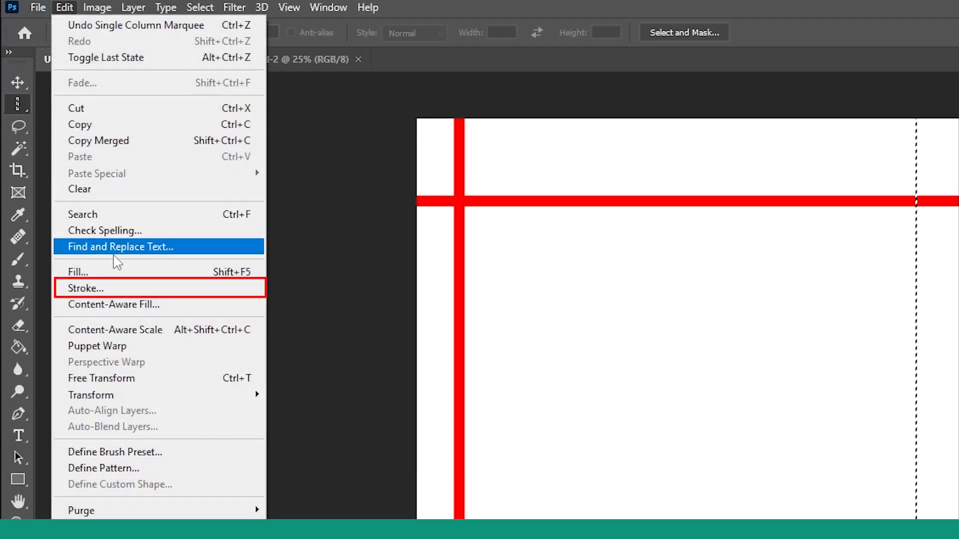
left_click(100, 290)
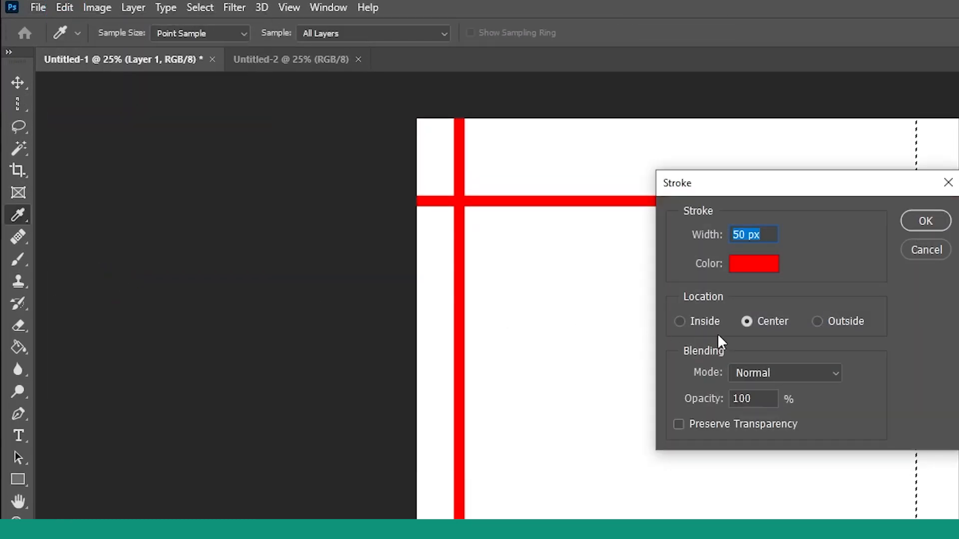
left_click(747, 237)
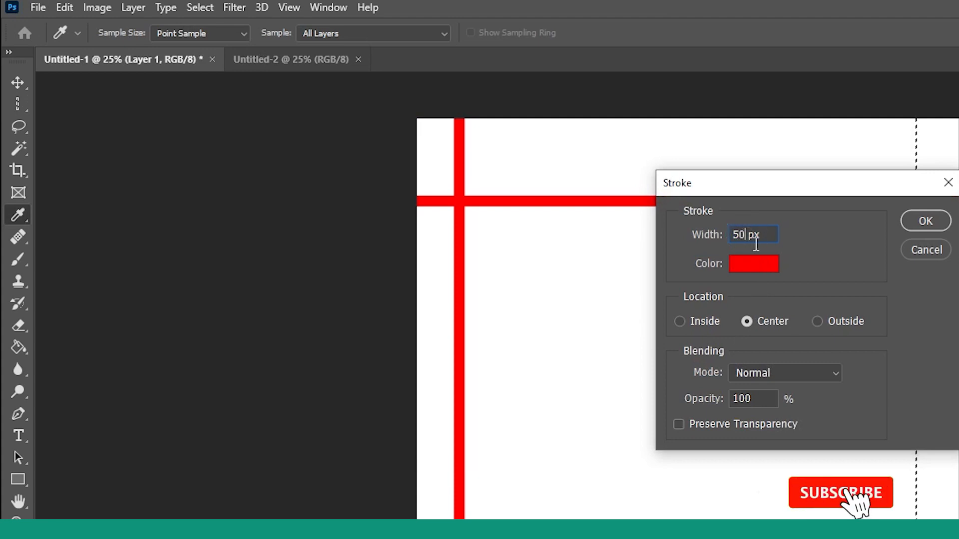
left_click(926, 221)
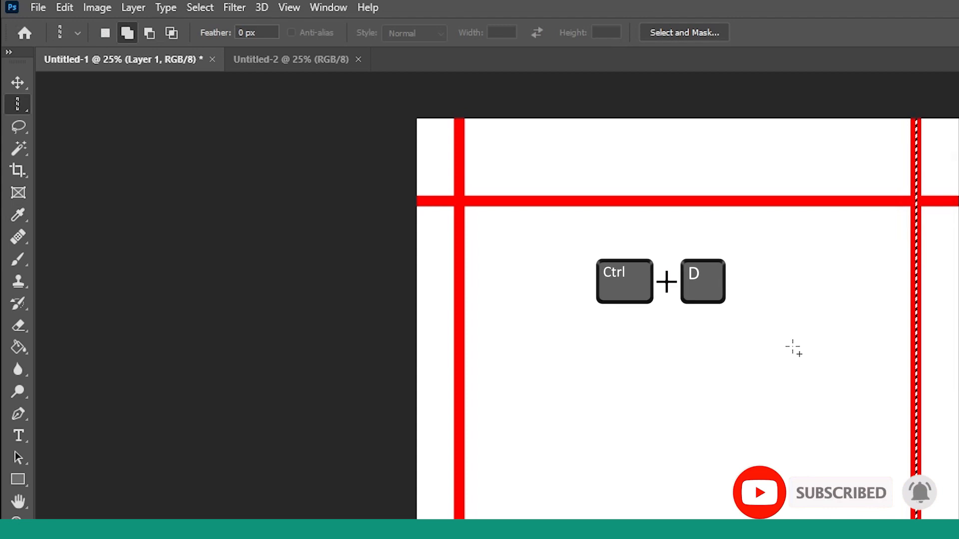
key("ctrl+d")
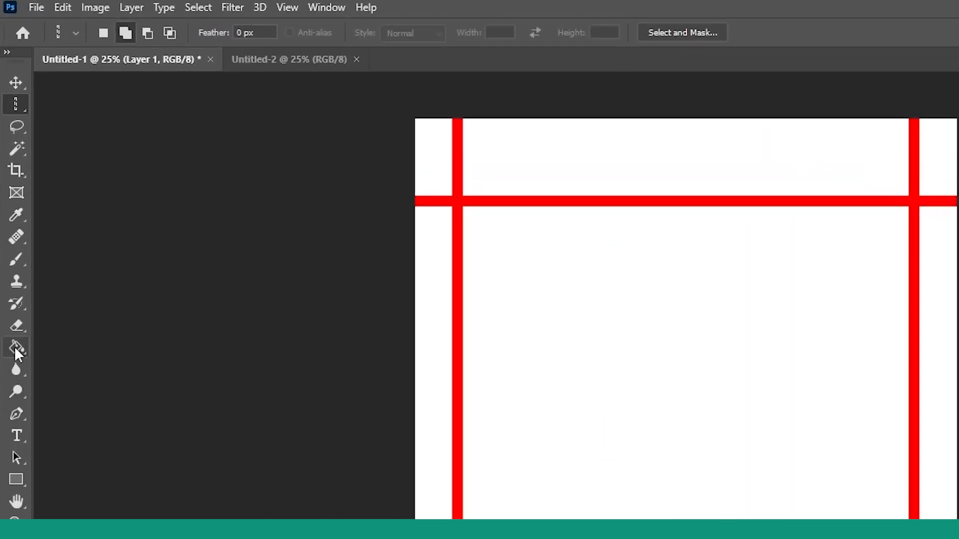
Activate the Paint Bucket tool with the Fill with Bubbles Pattern preset and enlarge the preset list.
left_click(17, 350)
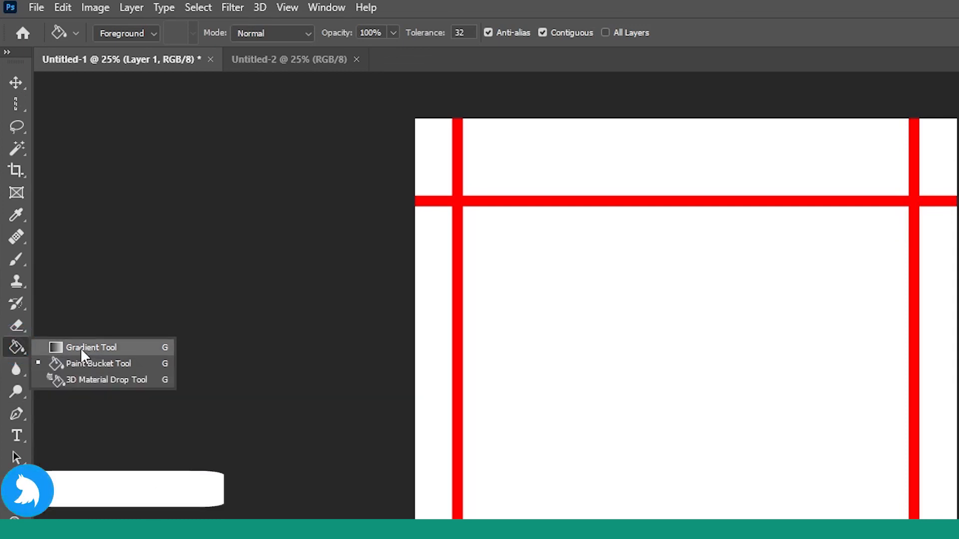
left_click(102, 370)
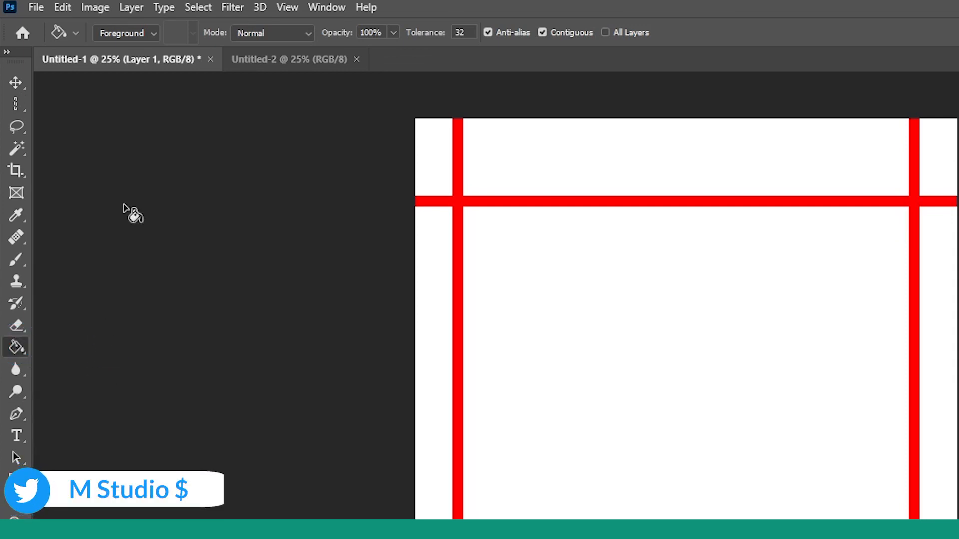
left_click(76, 33)
left_click(95, 67)
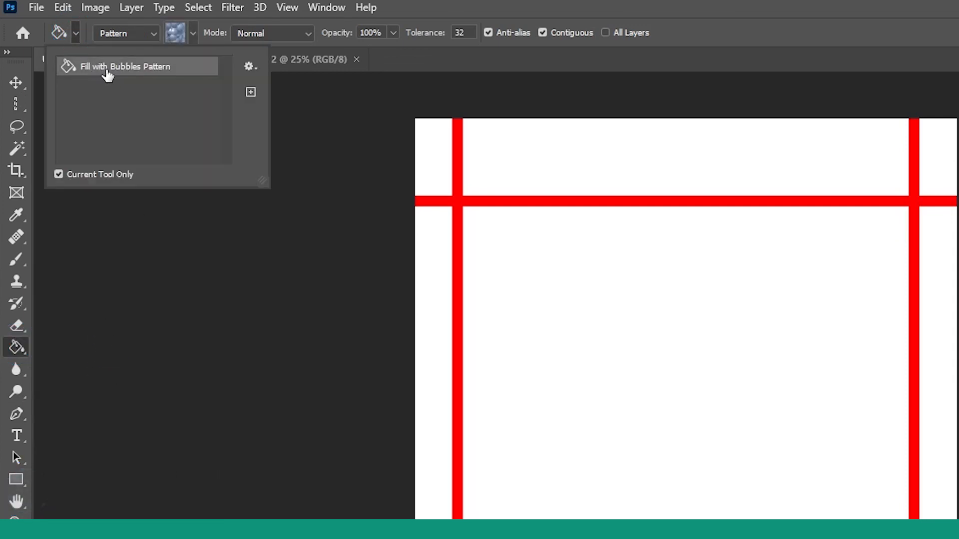
left_click_drag(266, 184, 338, 346)
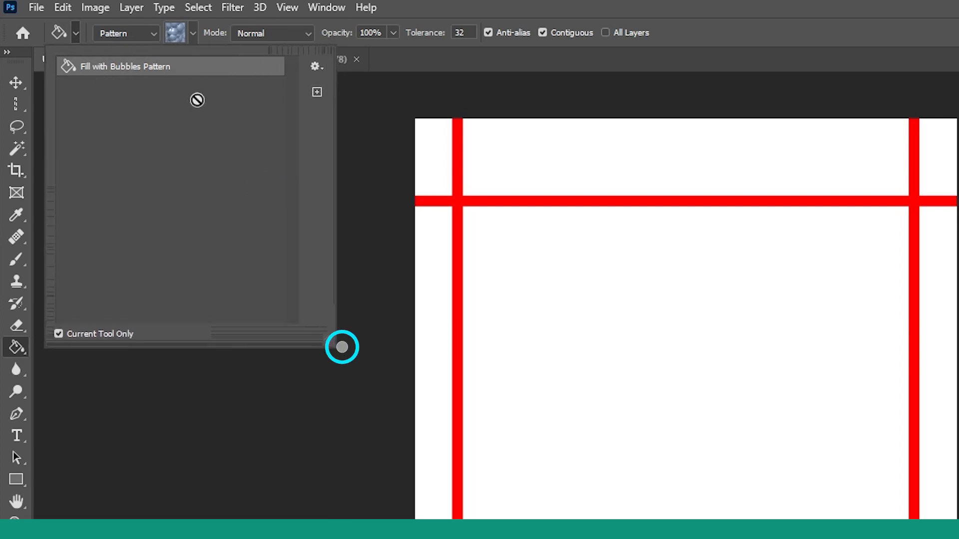
Fill the three cells above the upper red line with the first Grass pattern, the yellow-leaf one.
left_click(192, 34)
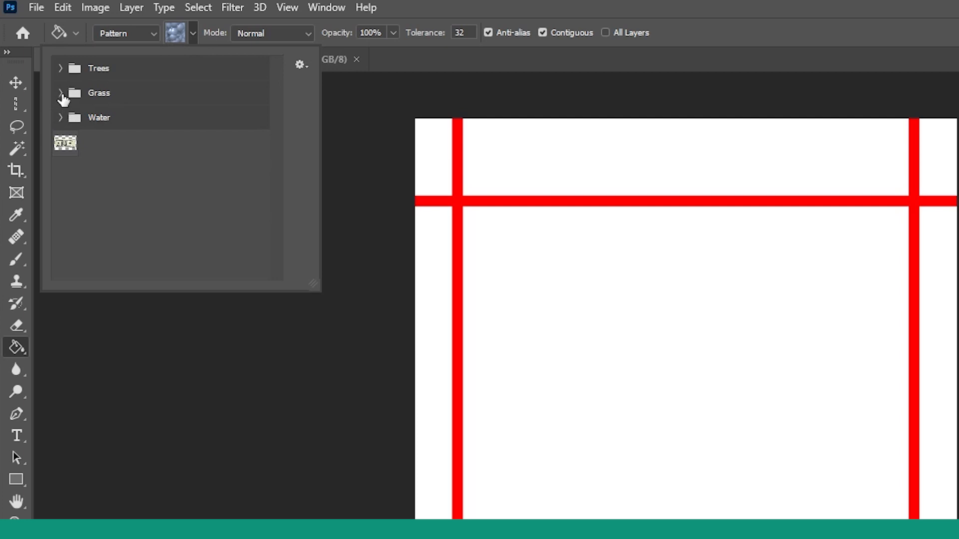
left_click(61, 94)
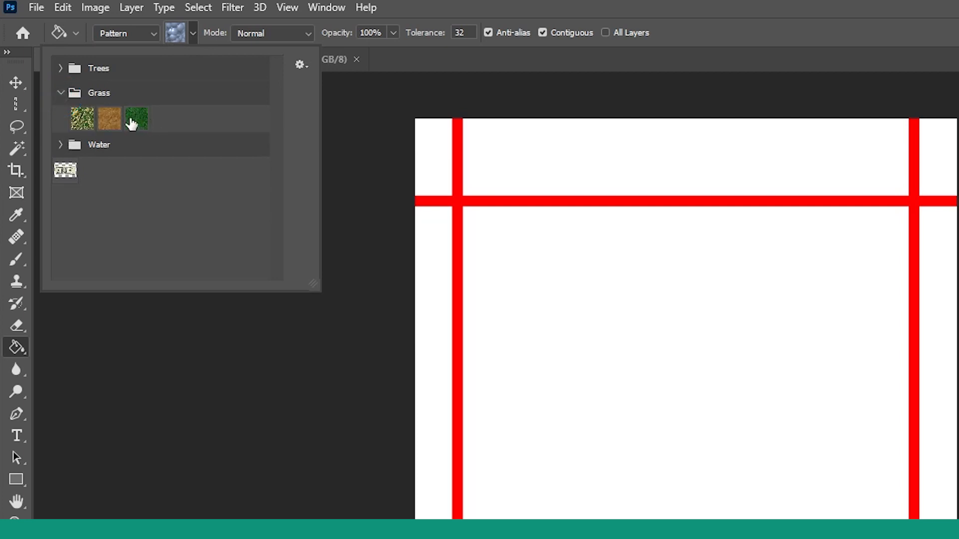
left_click(131, 123)
left_click(83, 120)
left_click(427, 135)
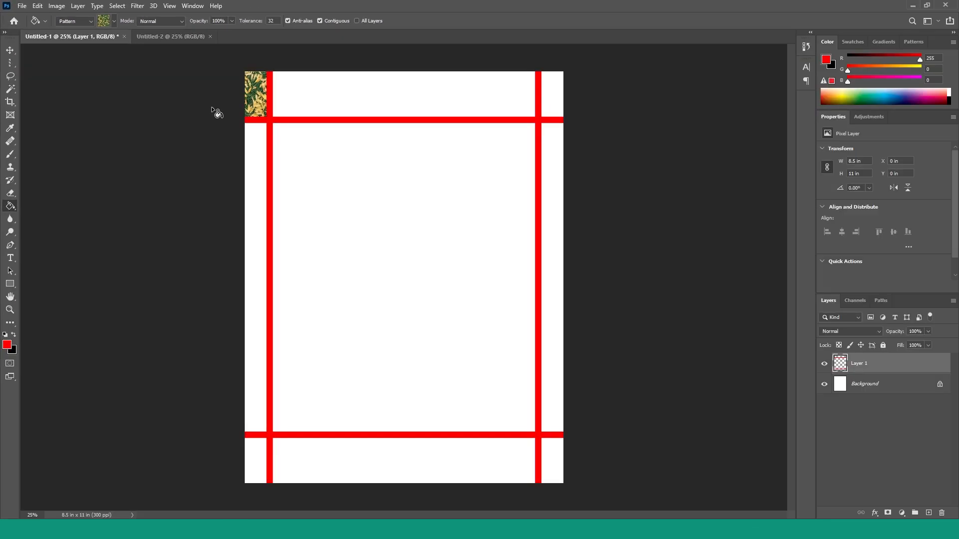
left_click(336, 86)
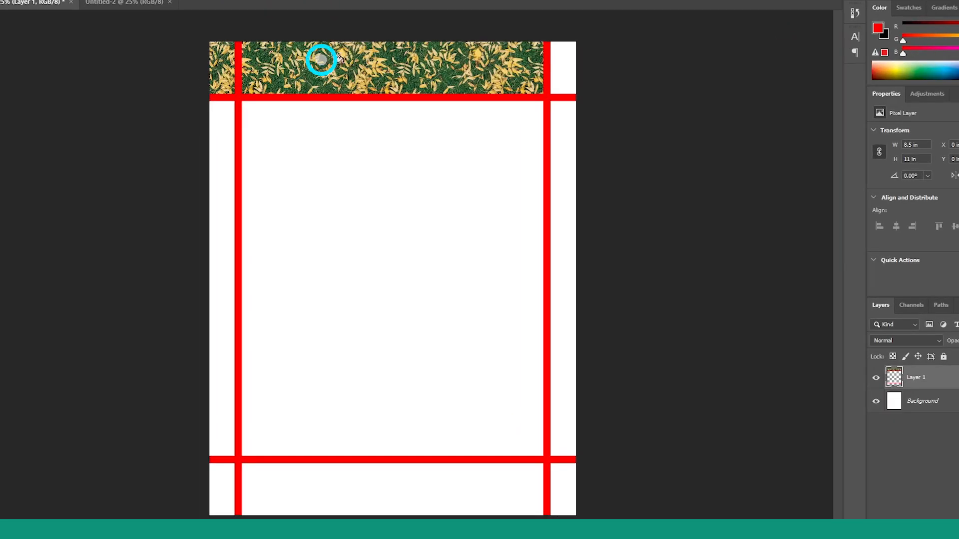
left_click(558, 58)
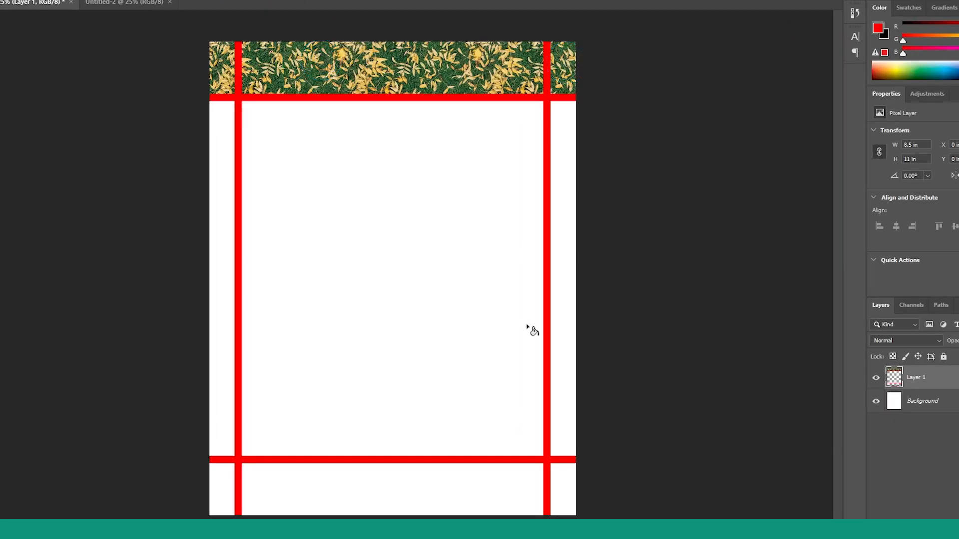
Fill the three cells below the lower red line with the same yellow-leaf Grass pattern and switch to the Move tool.
left_click(428, 489)
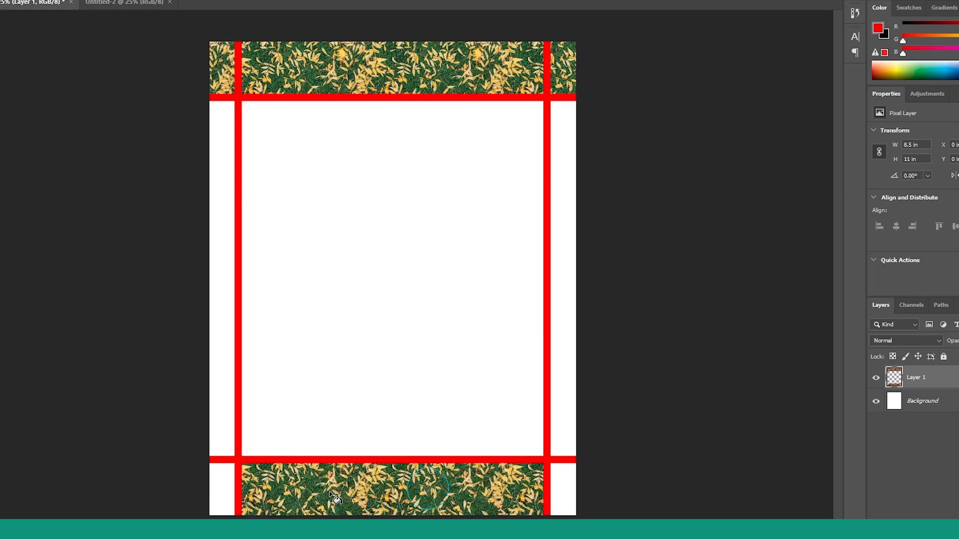
left_click(221, 483)
left_click(562, 480)
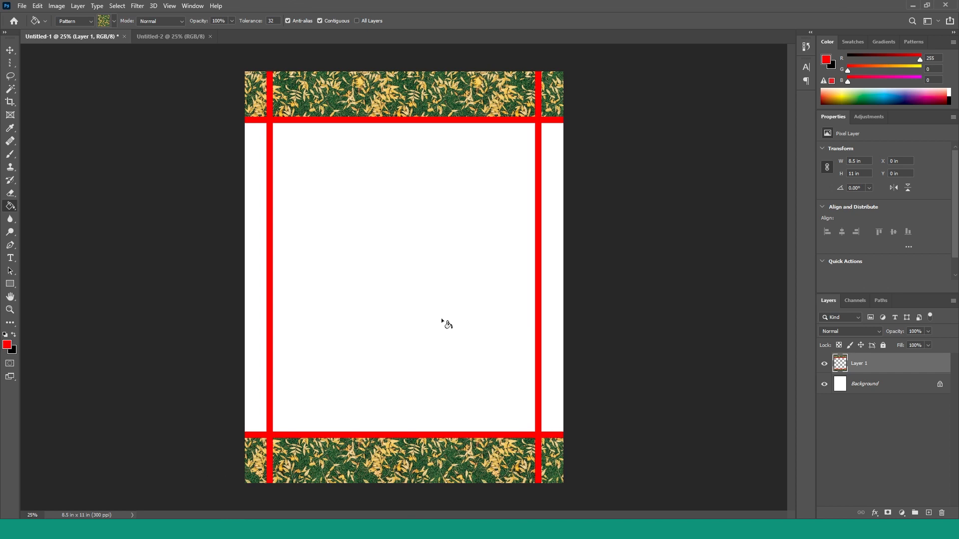
key("v")
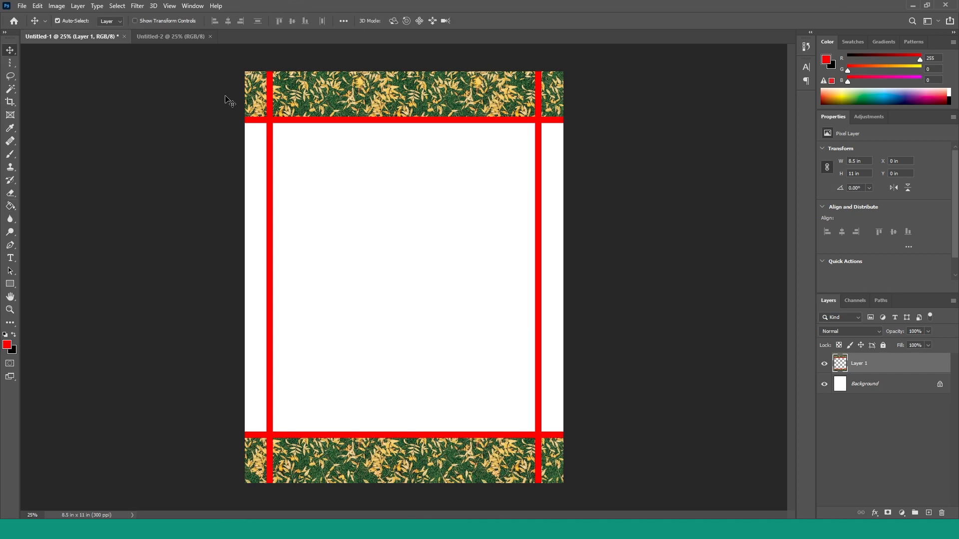
Switch to the Untitled-2 document, add a new layer and activate the Single Row Marquee tool.
left_click(168, 37)
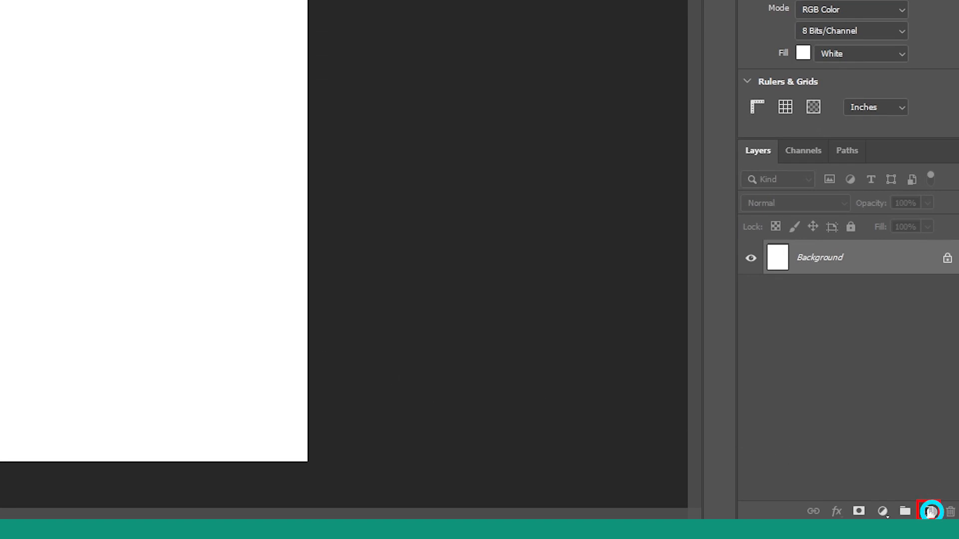
left_click(930, 512)
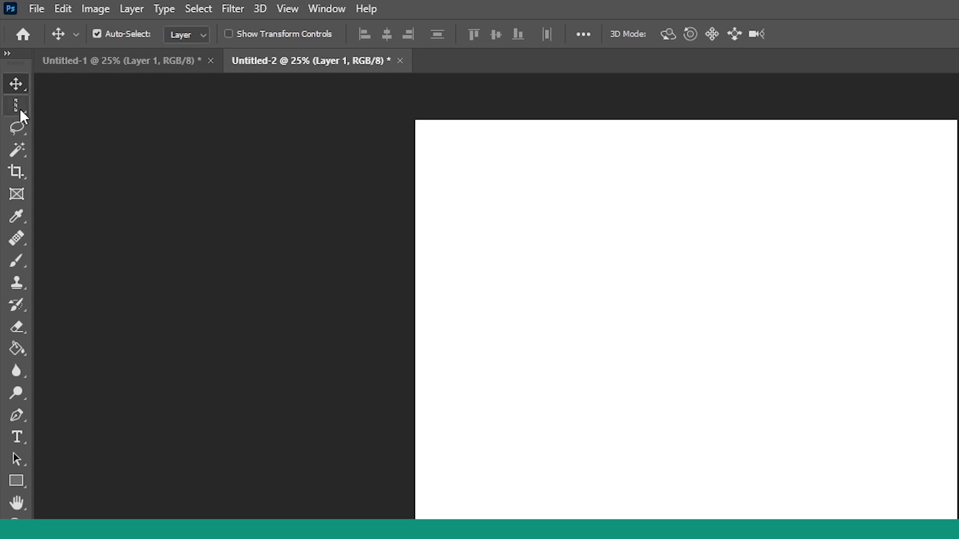
left_click(16, 106)
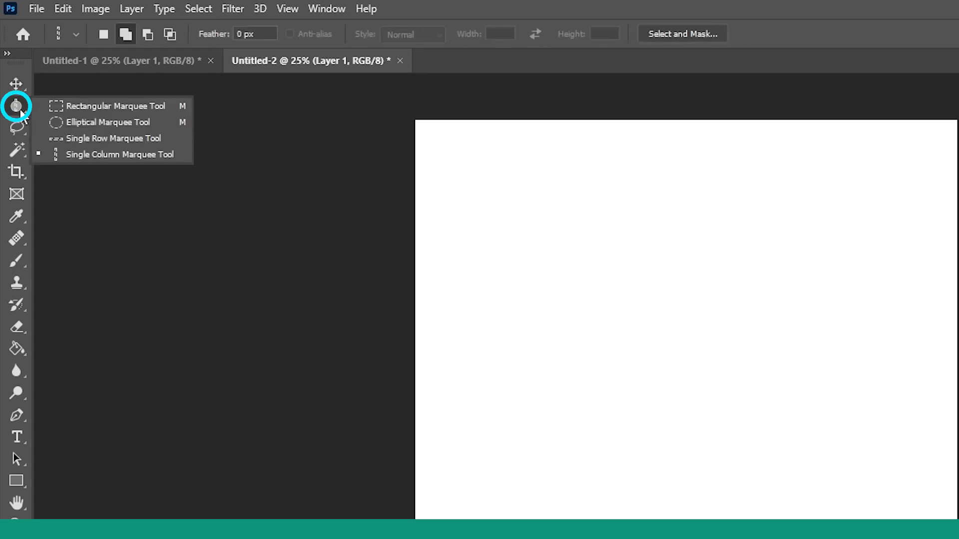
left_click(111, 141)
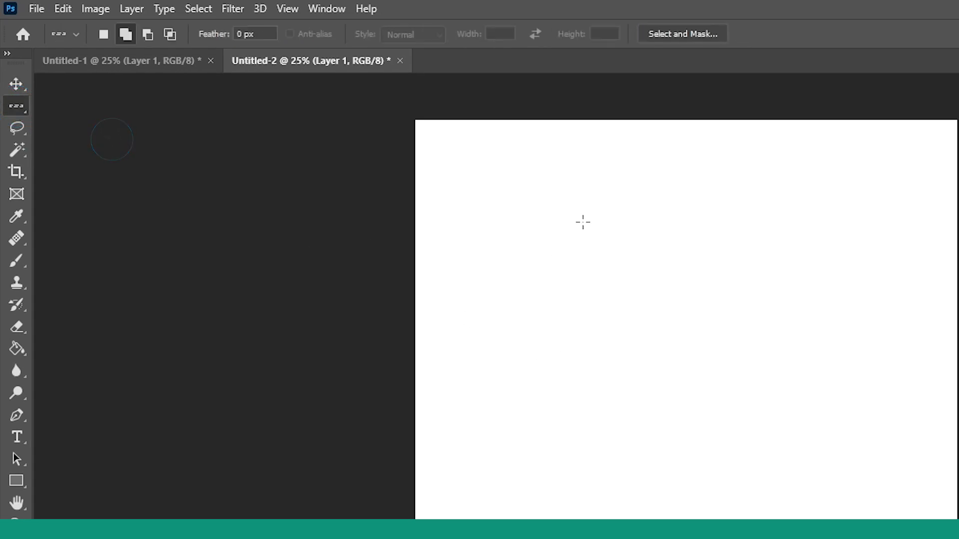
Select a row at about Y 1.28 in near the page's upper edge, stroke it 50 px red with location Outside, and deselect.
left_click(640, 202)
left_click(64, 8)
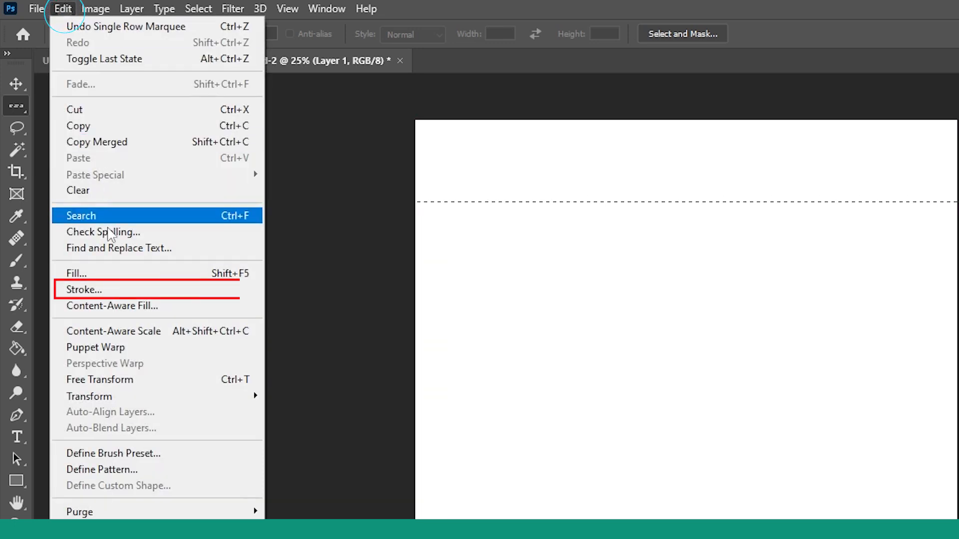
left_click(109, 291)
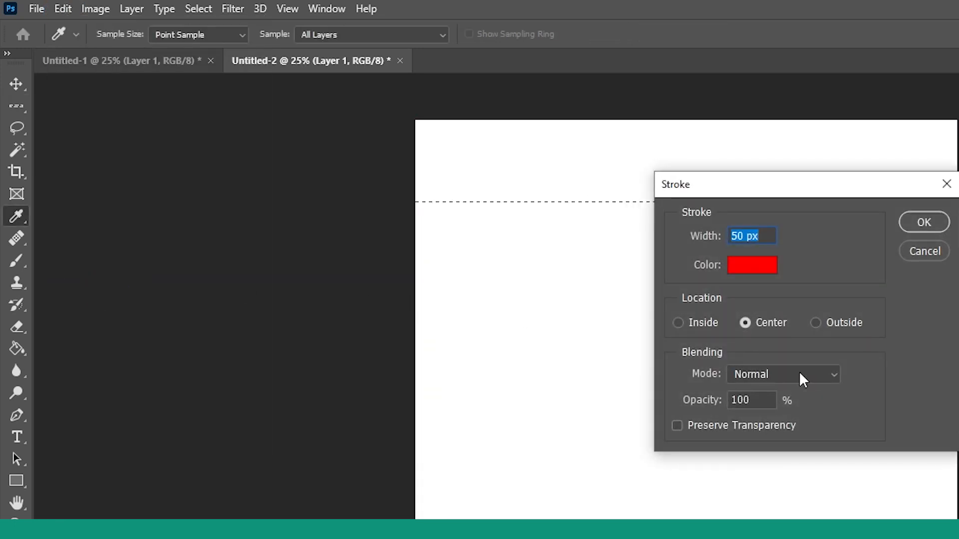
left_click(815, 322)
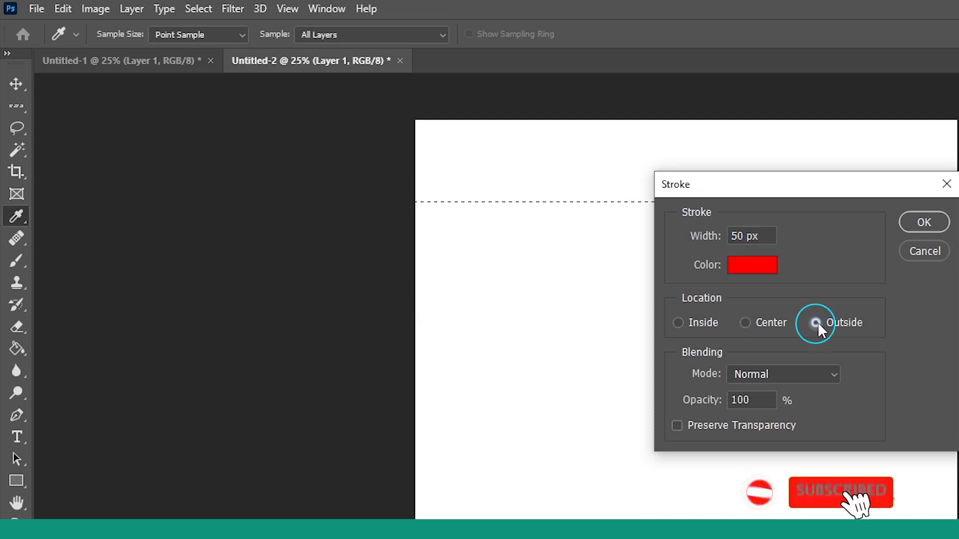
left_click(924, 222)
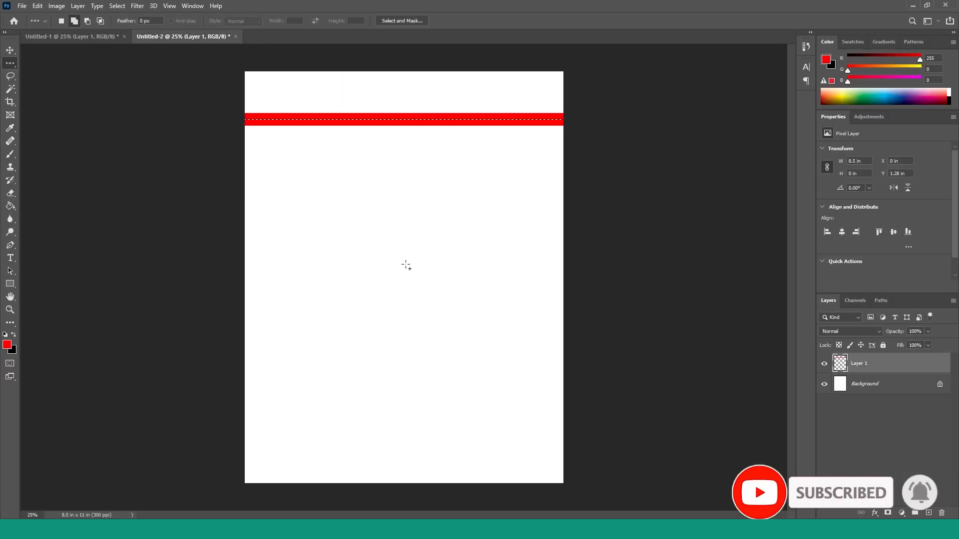
key("ctrl+d")
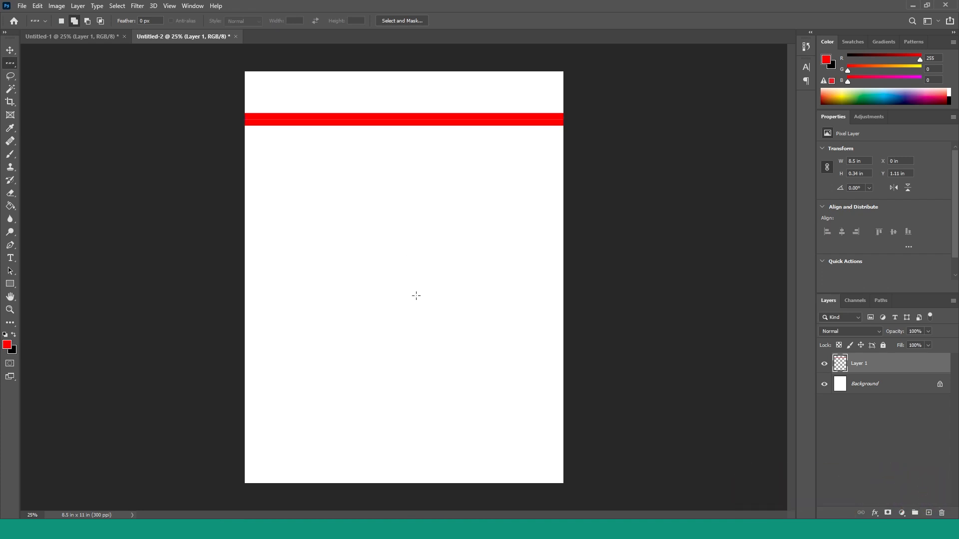
Select a row at about Y 9.75 in near the page's lower edge, stroke it 50 px red, Outside, and deselect.
left_click(406, 436)
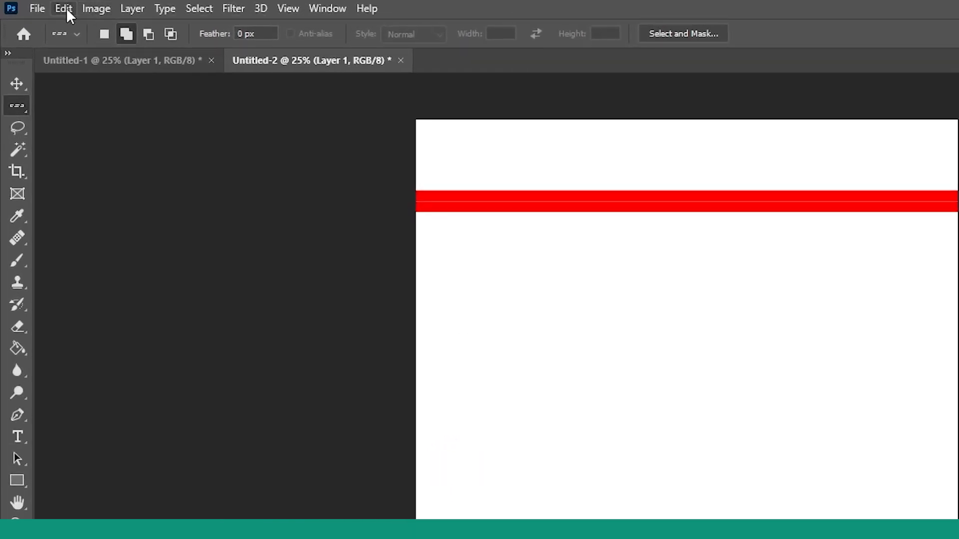
left_click(66, 10)
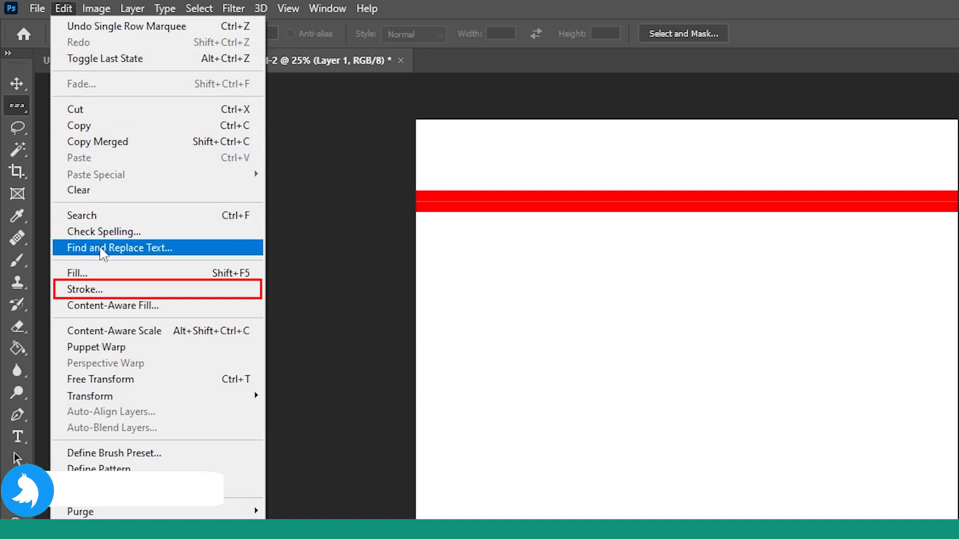
left_click(103, 291)
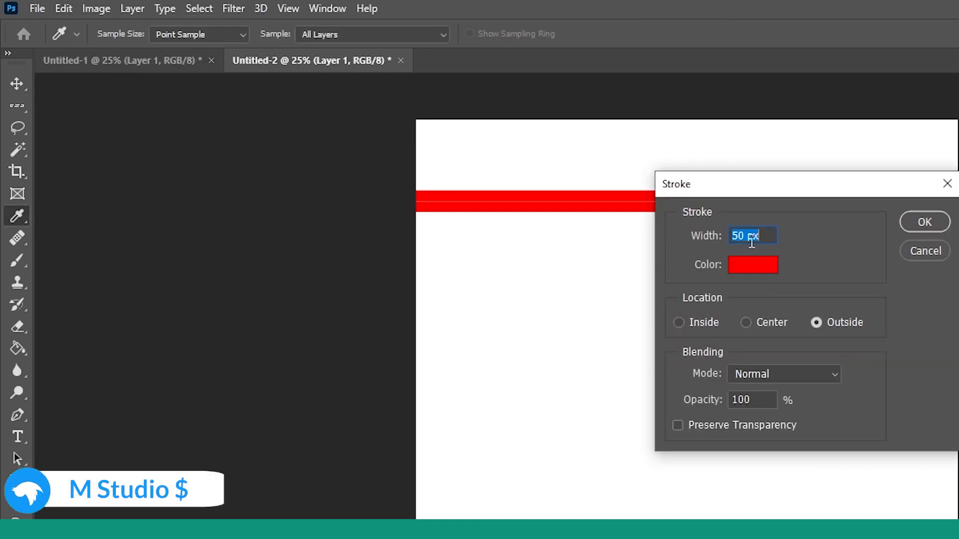
left_click(921, 222)
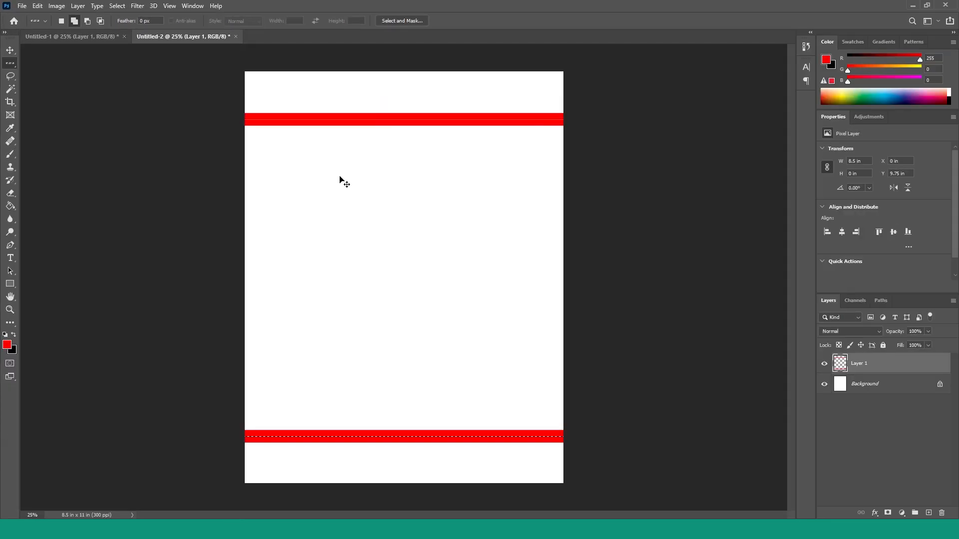
key("ctrl+d")
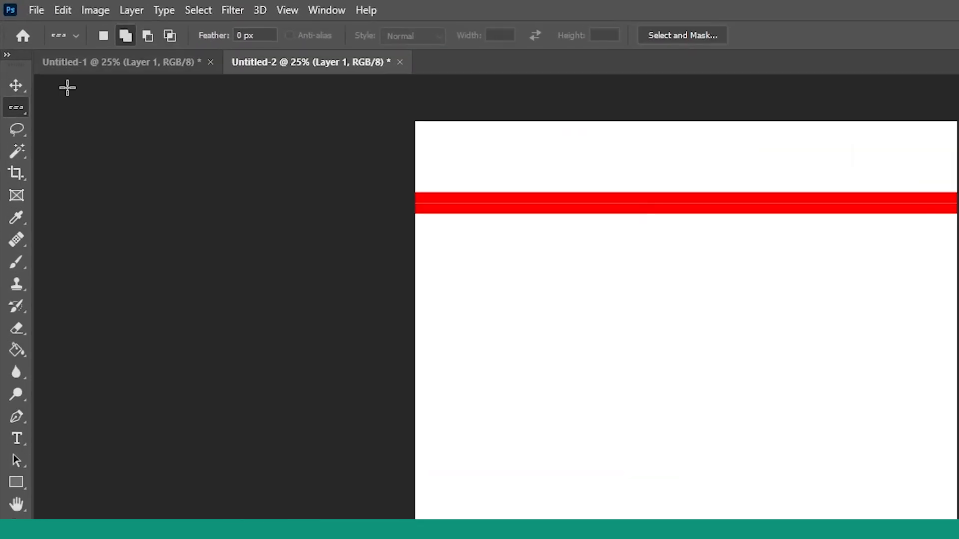
With the Single Column Marquee, select a column near the page's left edge, stroke it 50 px red, Outside, and deselect.
right_click(19, 106)
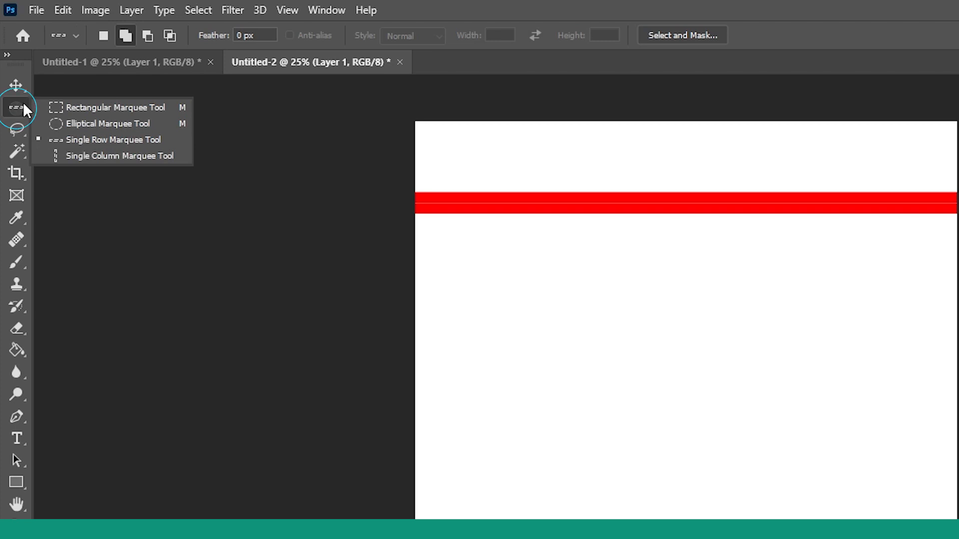
left_click(102, 158)
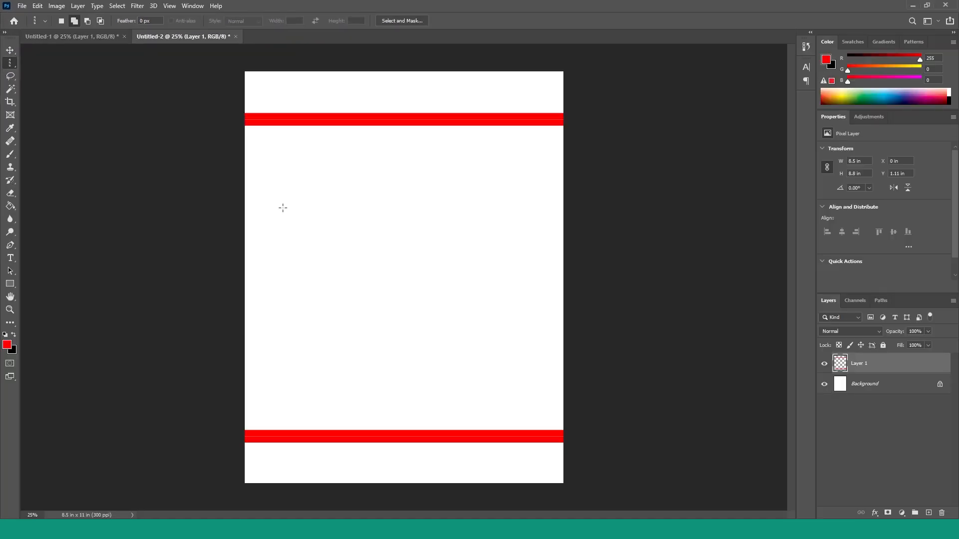
left_click(289, 208)
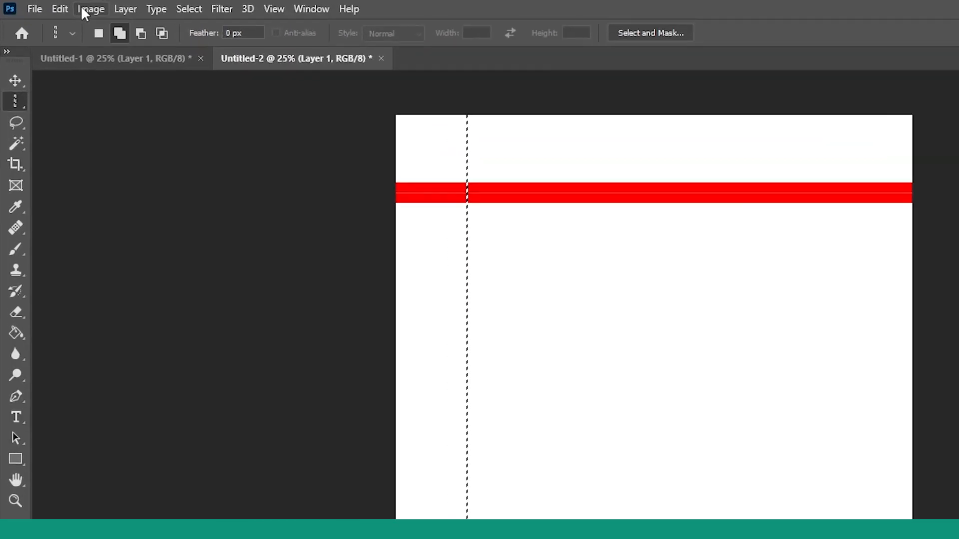
left_click(38, 5)
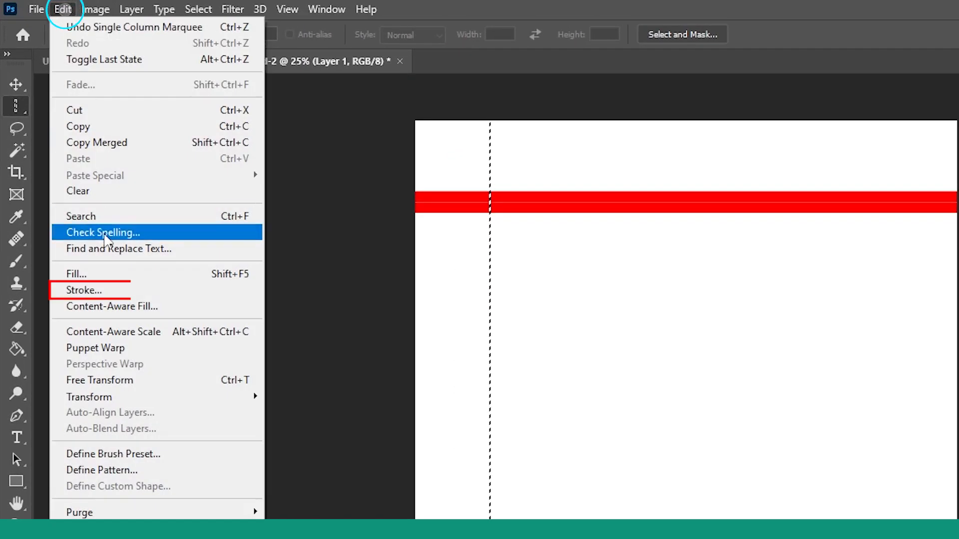
left_click(119, 291)
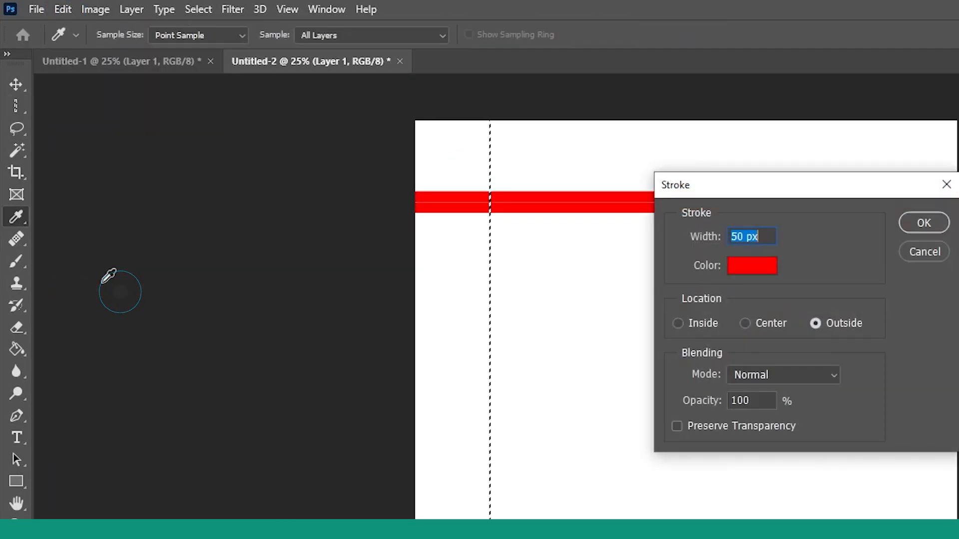
left_click(745, 236)
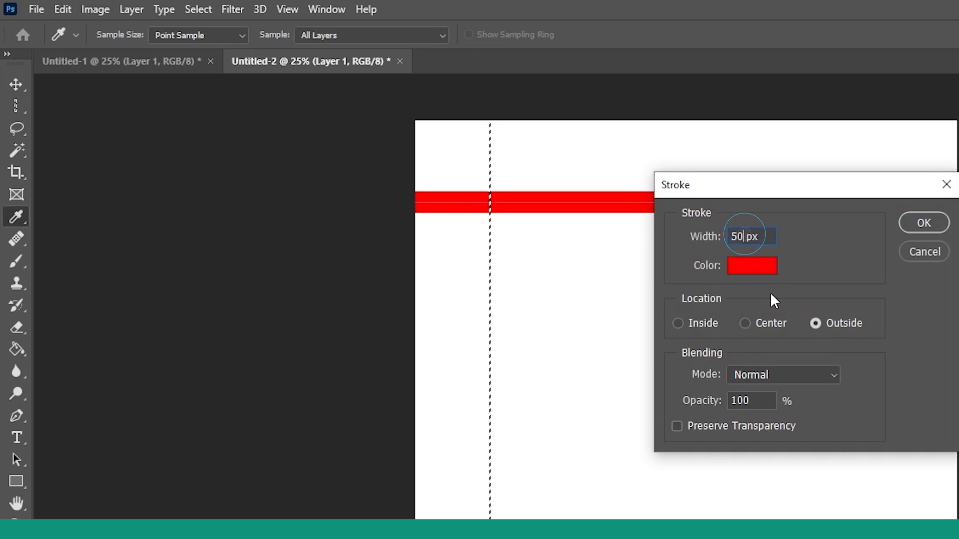
left_click(919, 221)
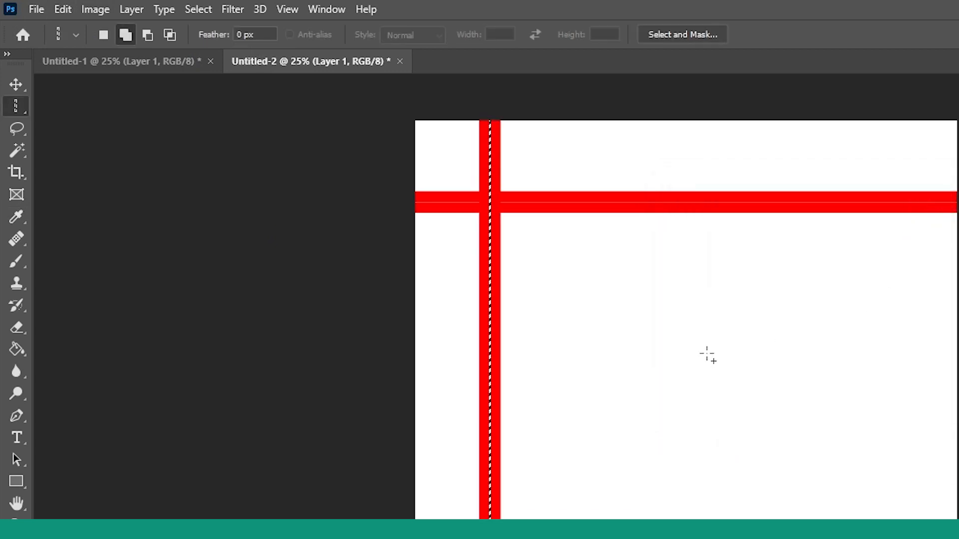
key("ctrl+d")
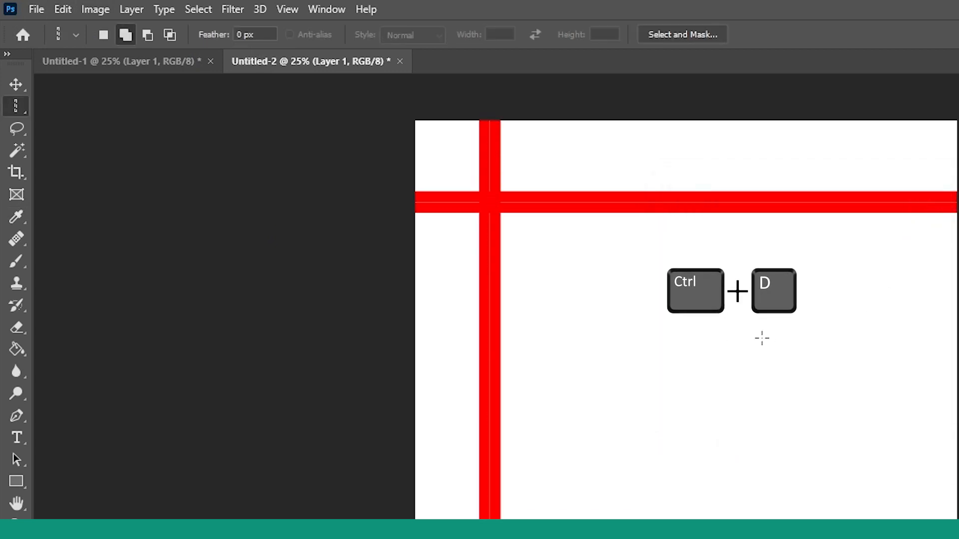
Select a column at about X 7.33 in near the page's right edge, stroke it 50 px red, Outside, and deselect.
left_click(882, 310)
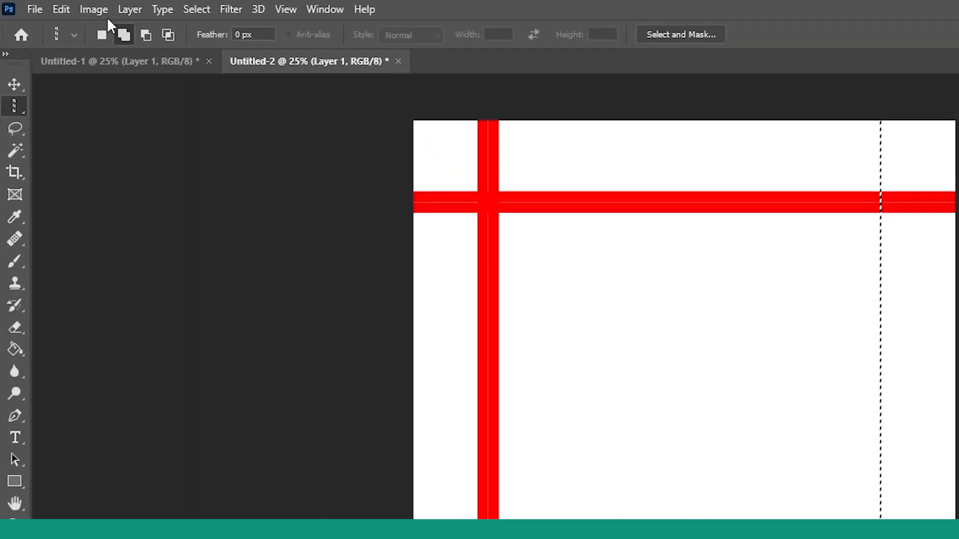
left_click(38, 6)
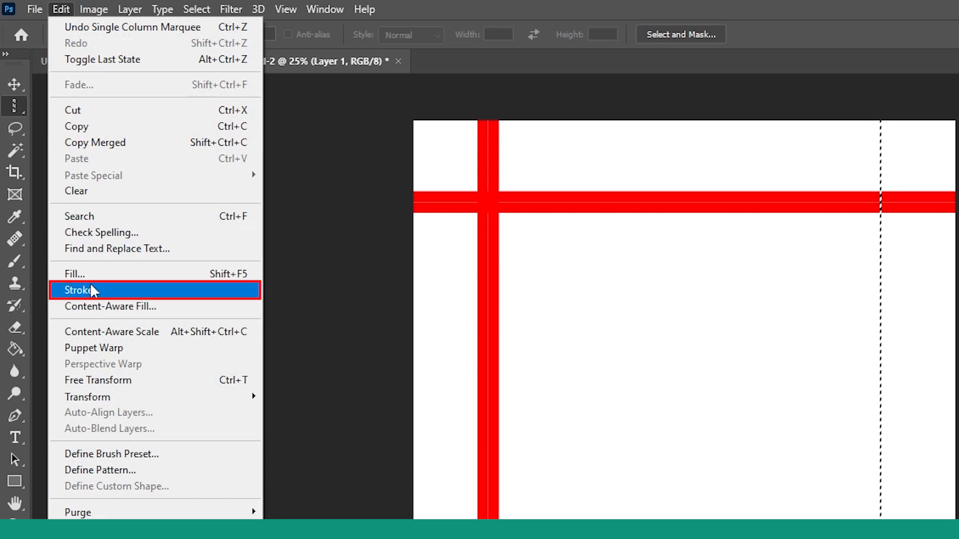
left_click(107, 290)
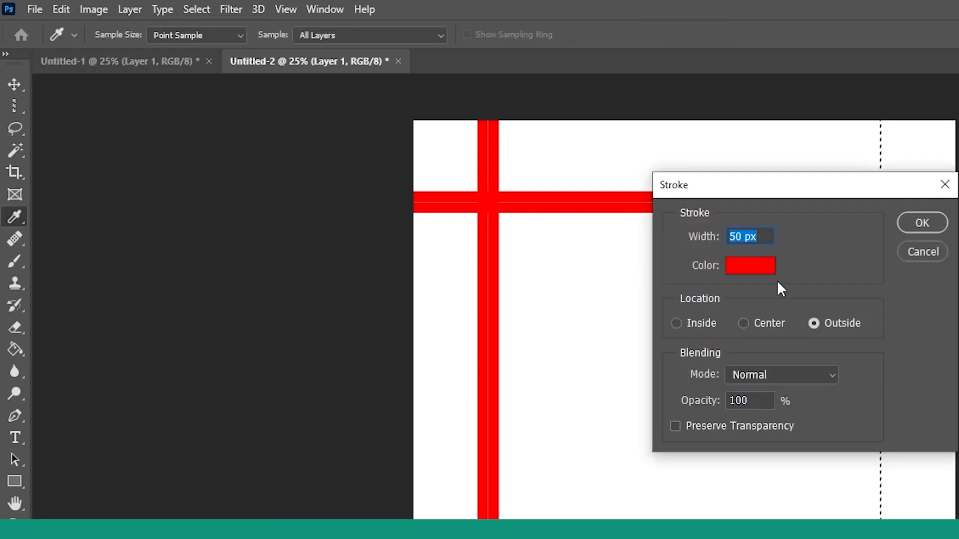
left_click(917, 224)
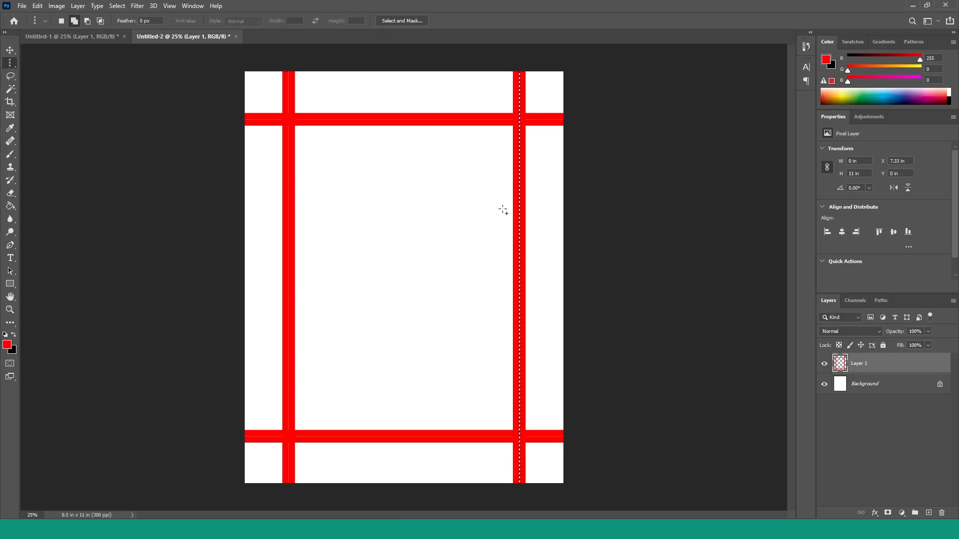
key("ctrl+d")
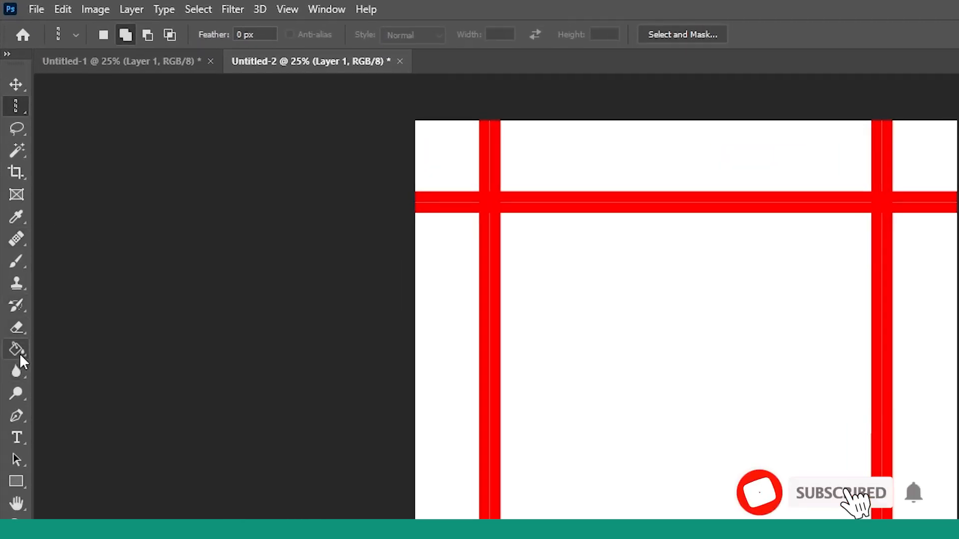
Activate the Paint Bucket tool and choose the third Grass pattern, the plain green one.
left_click(10, 206)
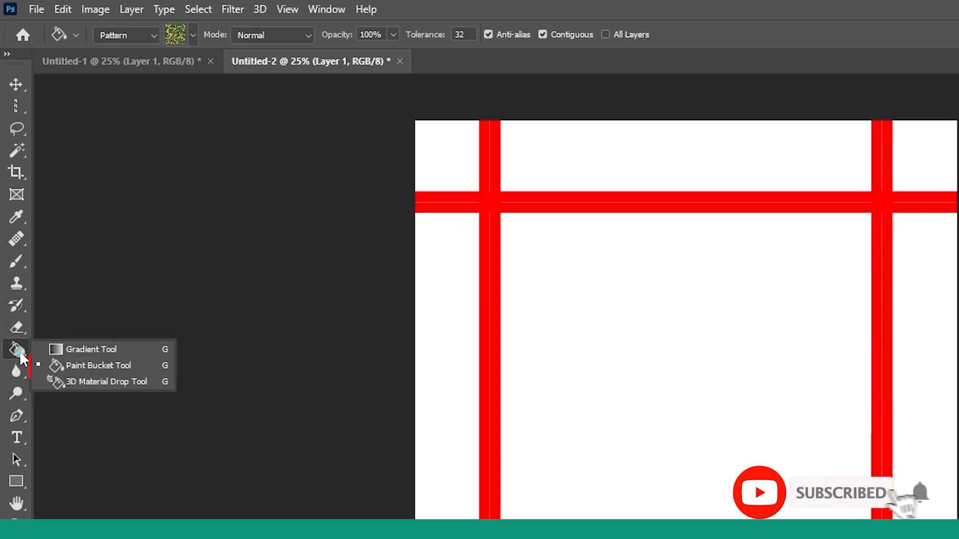
left_click(111, 366)
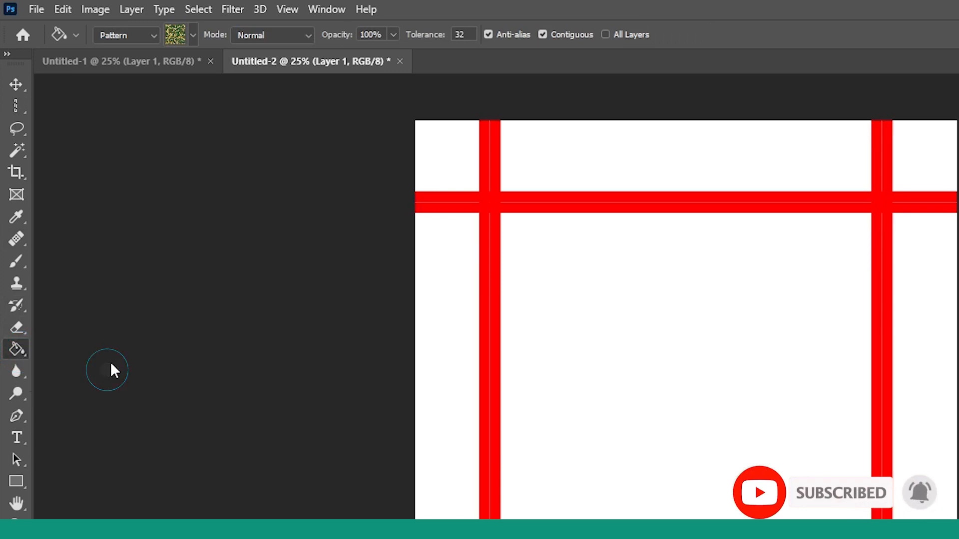
left_click(192, 36)
left_click(137, 120)
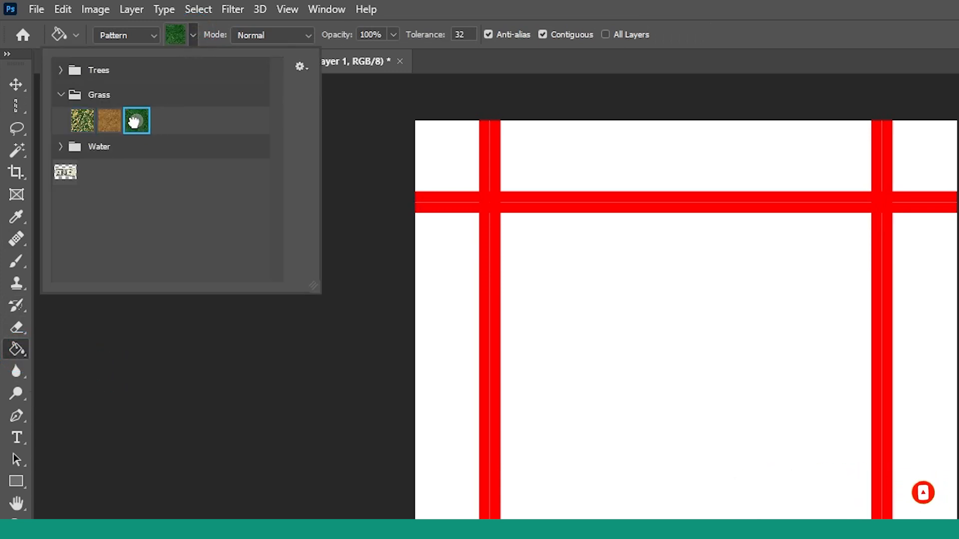
left_click(193, 37)
Try filling the middle cells above and below the red rows with the green grass pattern, and undo both fills.
left_click(697, 149)
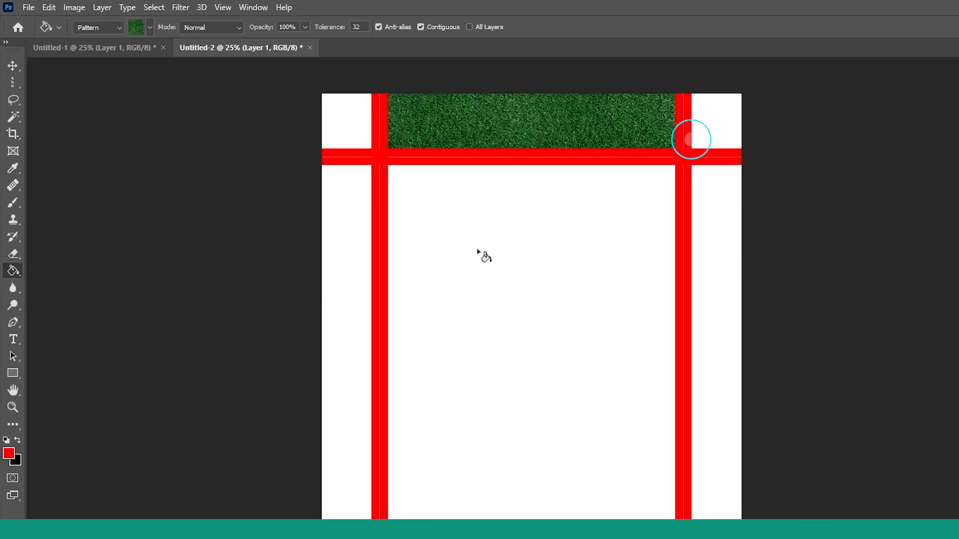
left_click(399, 458)
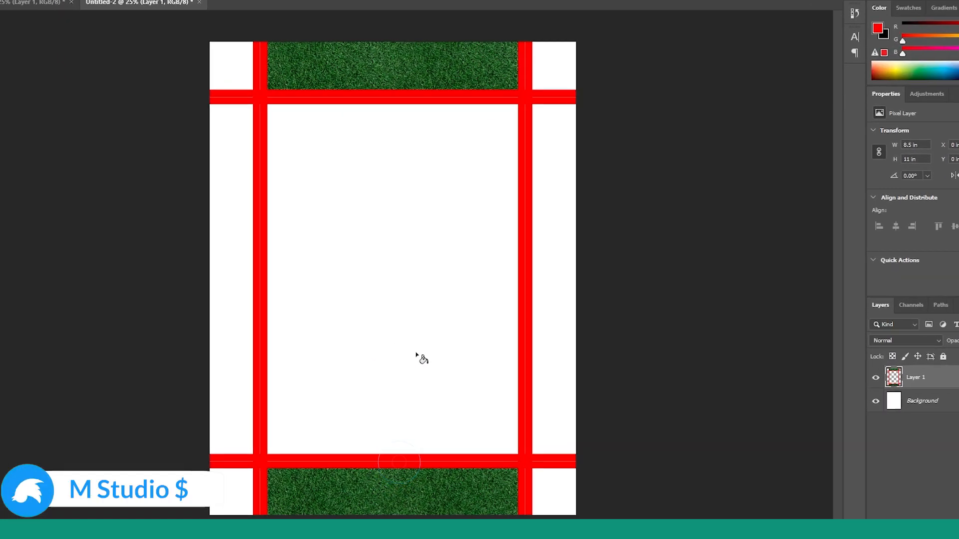
key("ctrl+z")
key("ctrl+z")
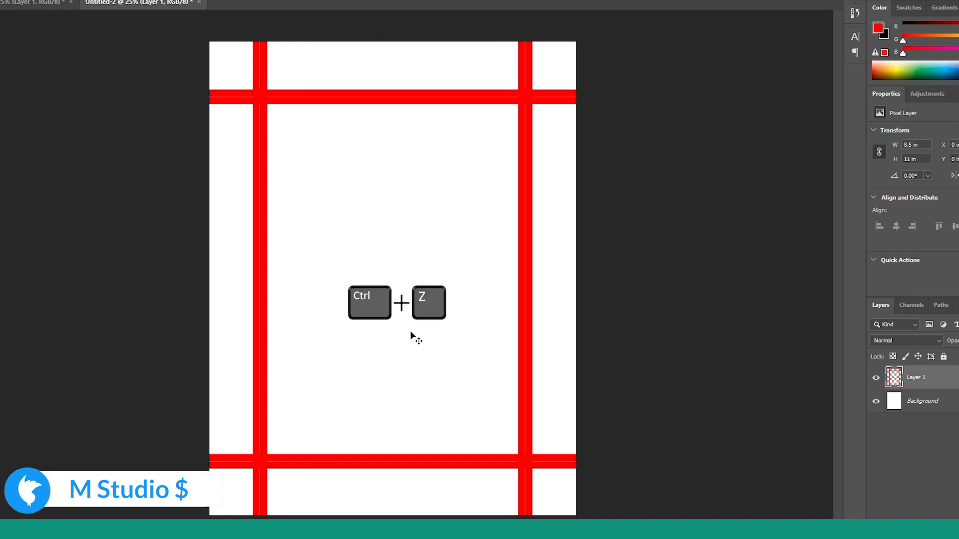
Fill the four corner cells and the middle cells above and below the red rows with the green grass pattern.
left_click(235, 64)
left_click(225, 493)
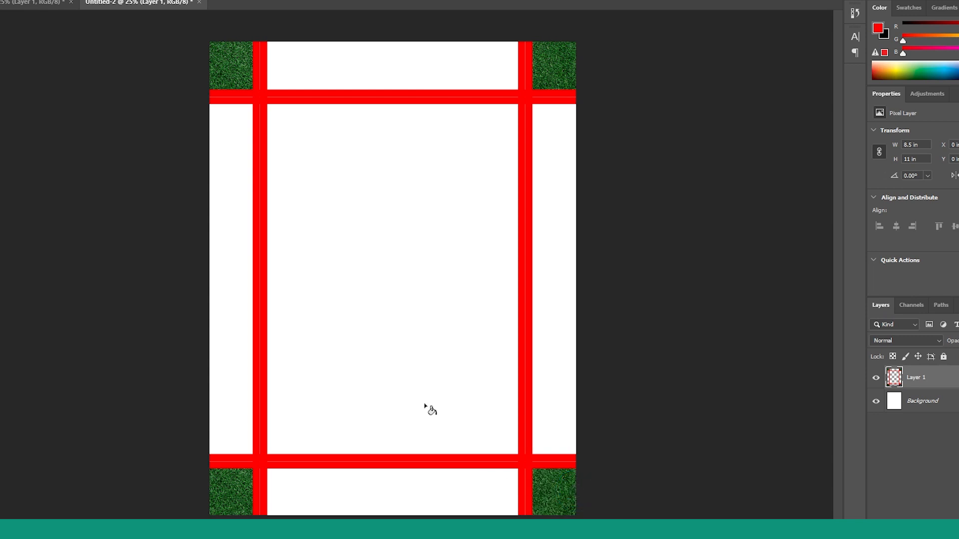
left_click(377, 58)
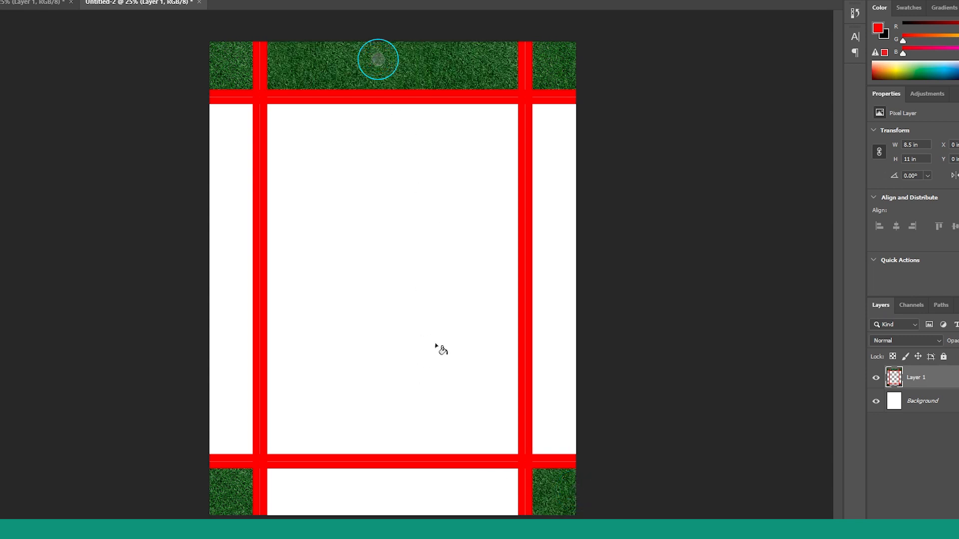
left_click(383, 506)
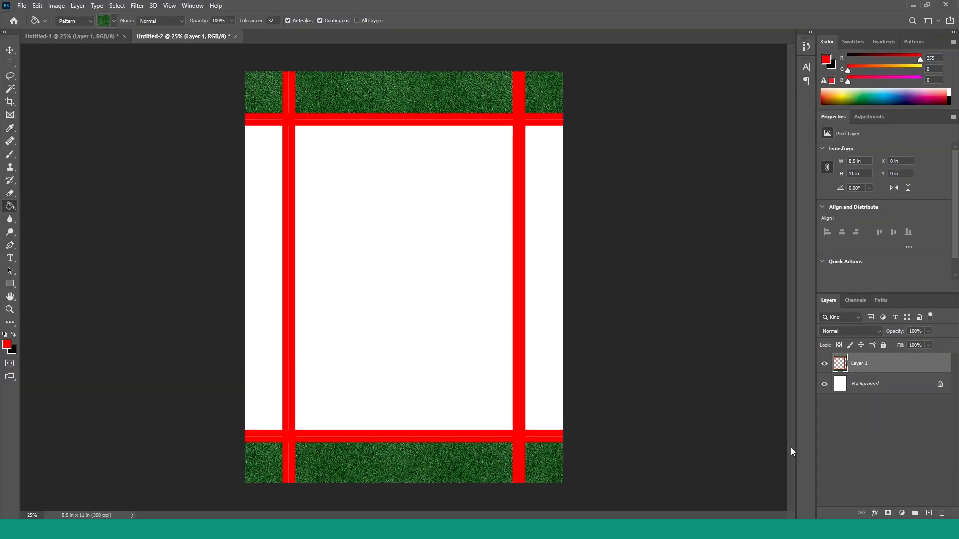